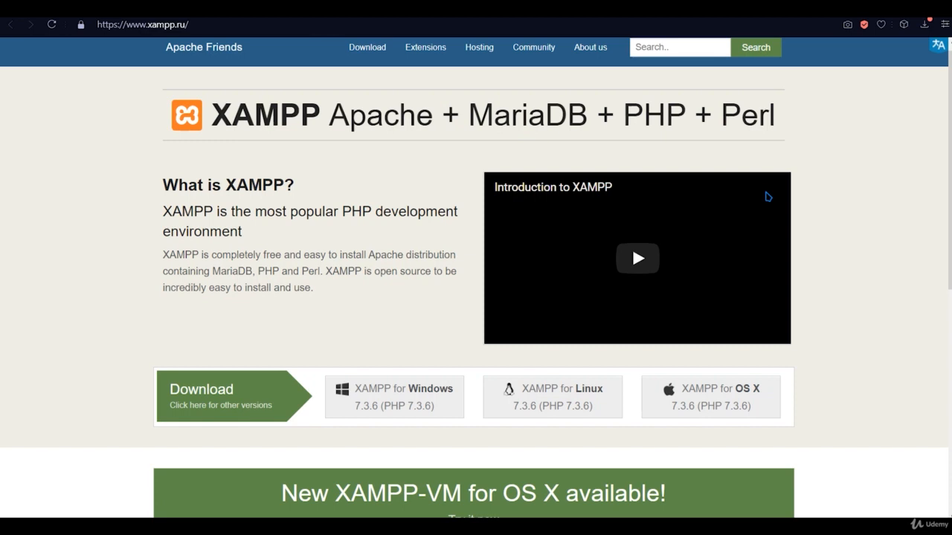
- Bring up the XAMPP Control Panel with Apache on ports 80/443 and MySQL on 3306 running
scroll(414, 238, down, 3)
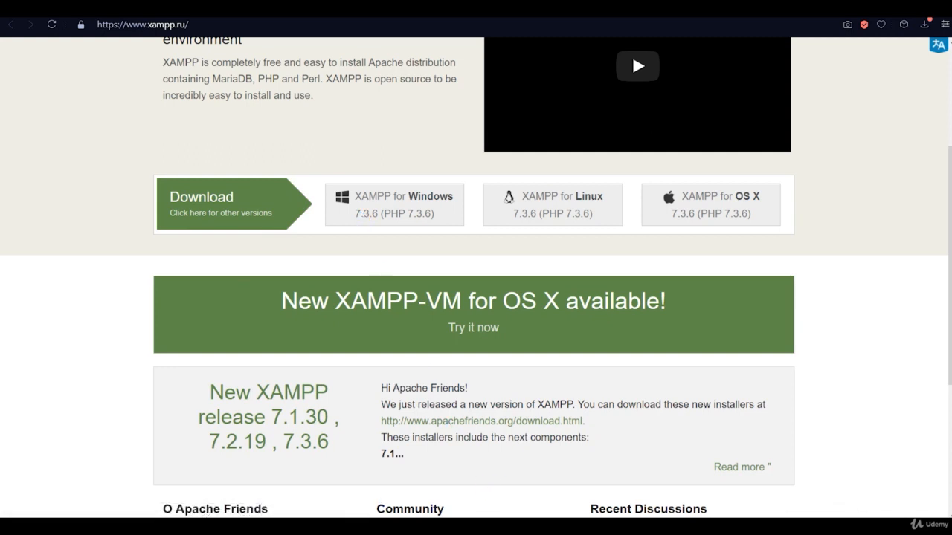
click(368, 526)
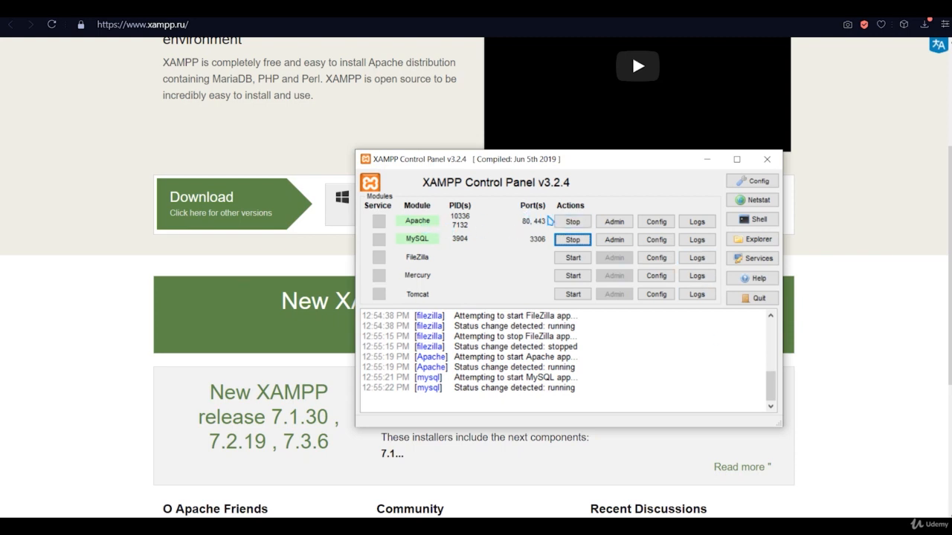
- Stop the running Apache and MySQL services in XAMPP
click(572, 221)
click(574, 240)
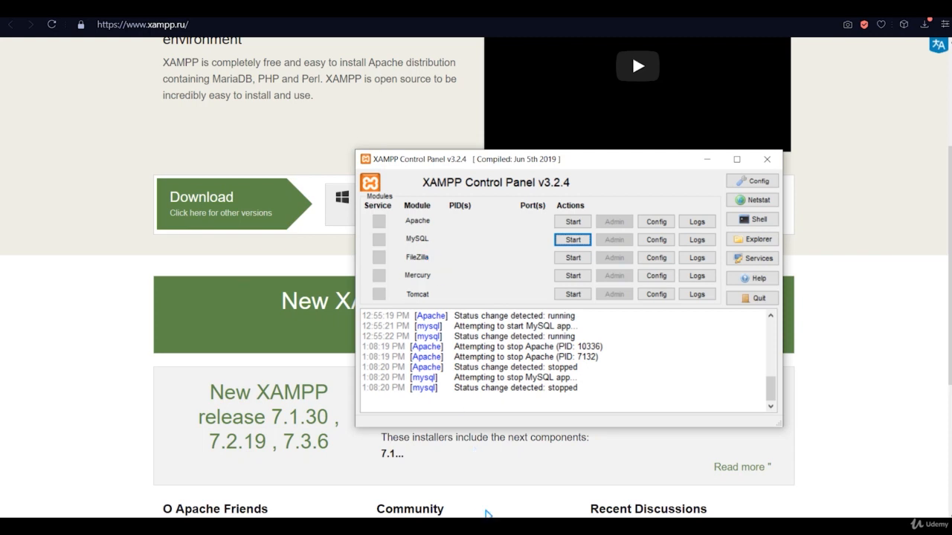
- Download the remote index.php from /www/alexov.ru, overwriting the local copy in gp_php
click(401, 527)
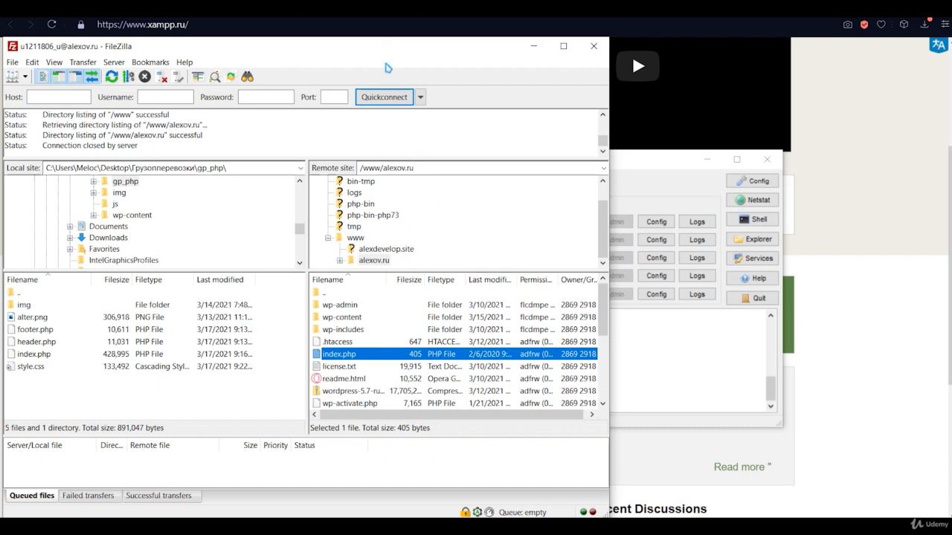
drag(377, 48, 547, 44)
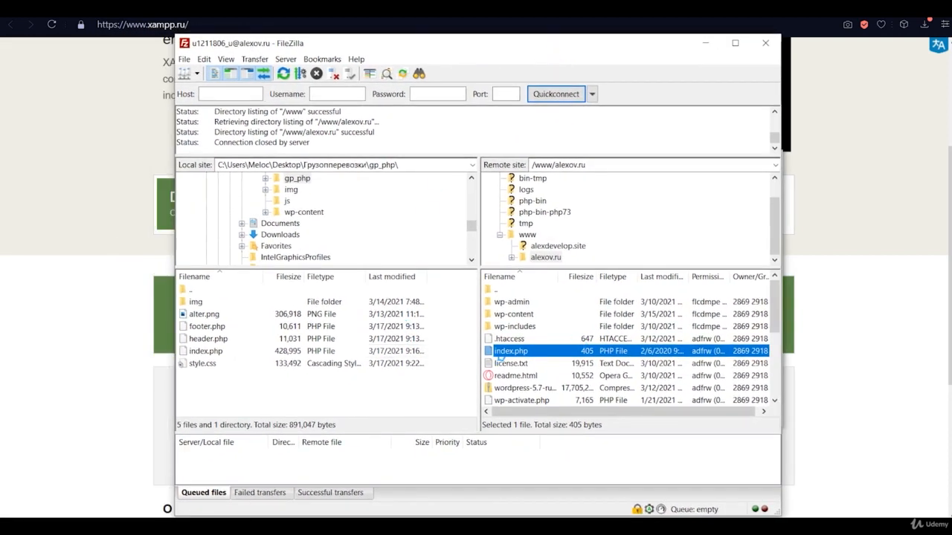
double_click(499, 353)
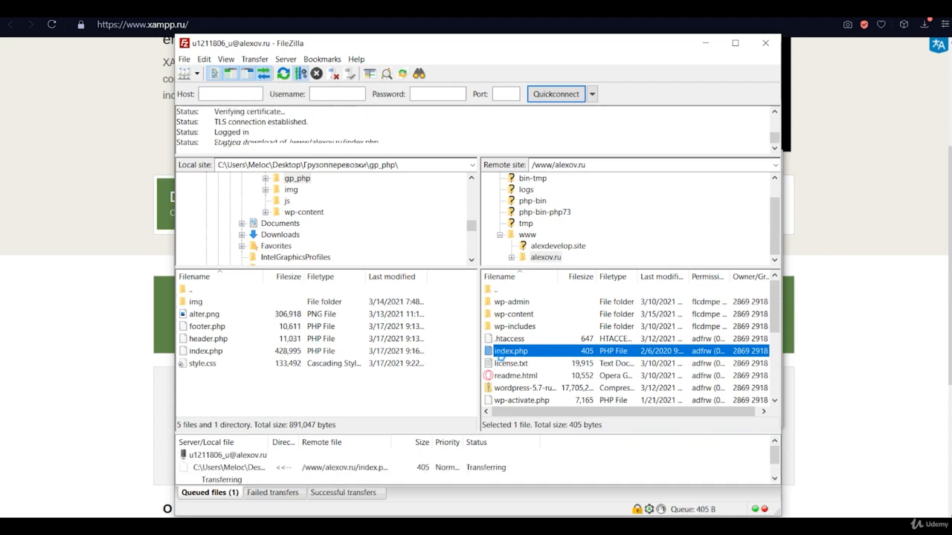
click(595, 368)
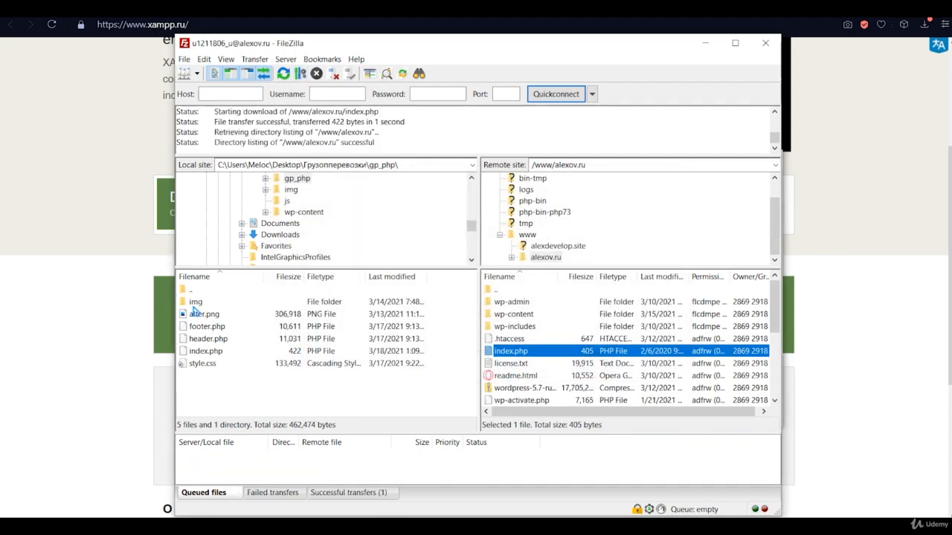
click(214, 353)
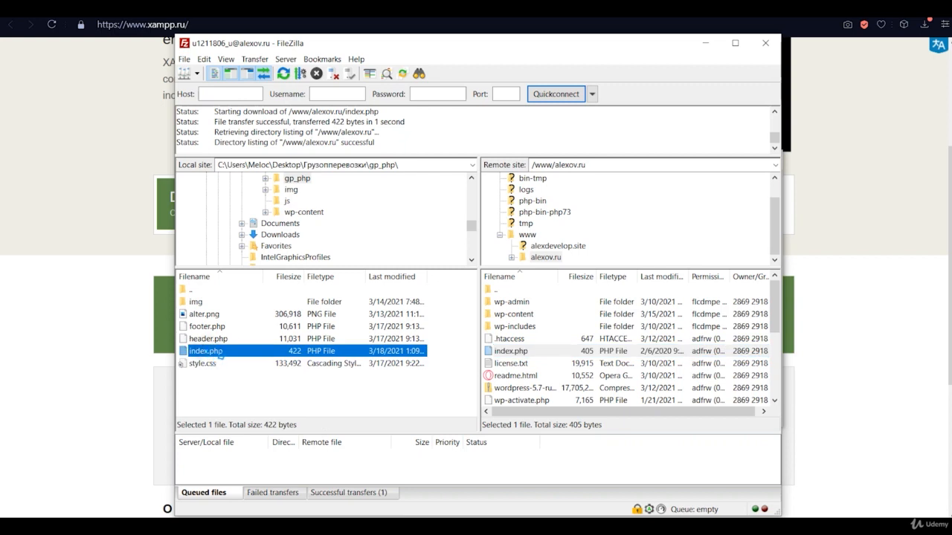
click(532, 358)
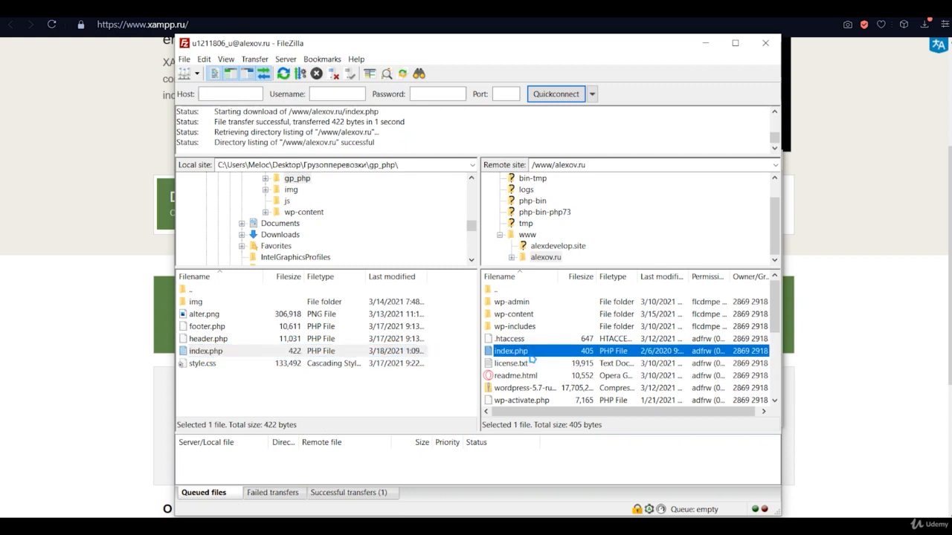
drag(535, 45, 493, 60)
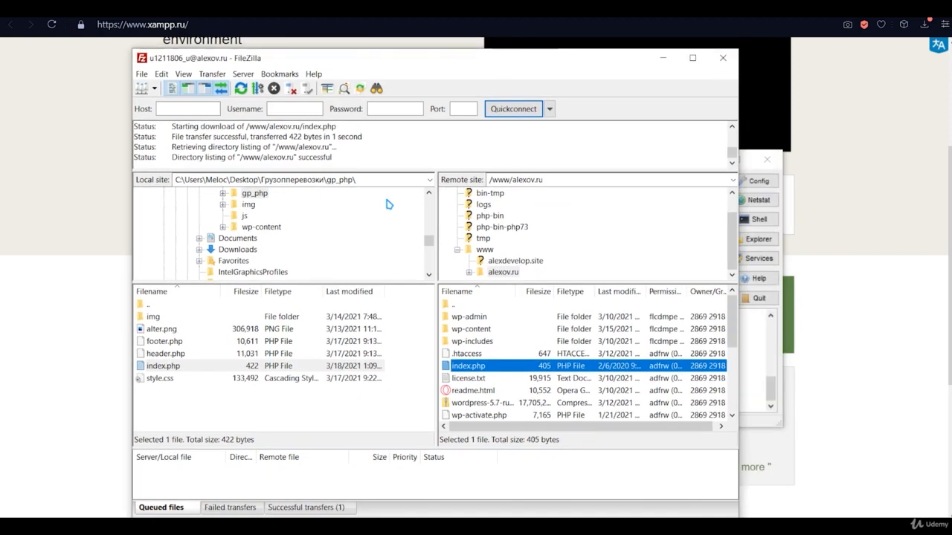
drag(160, 328, 236, 319)
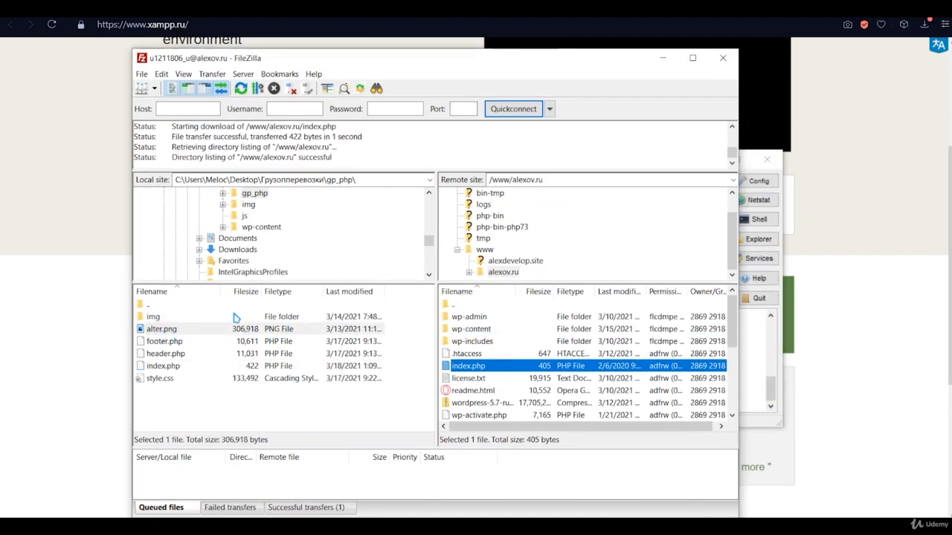
click(207, 403)
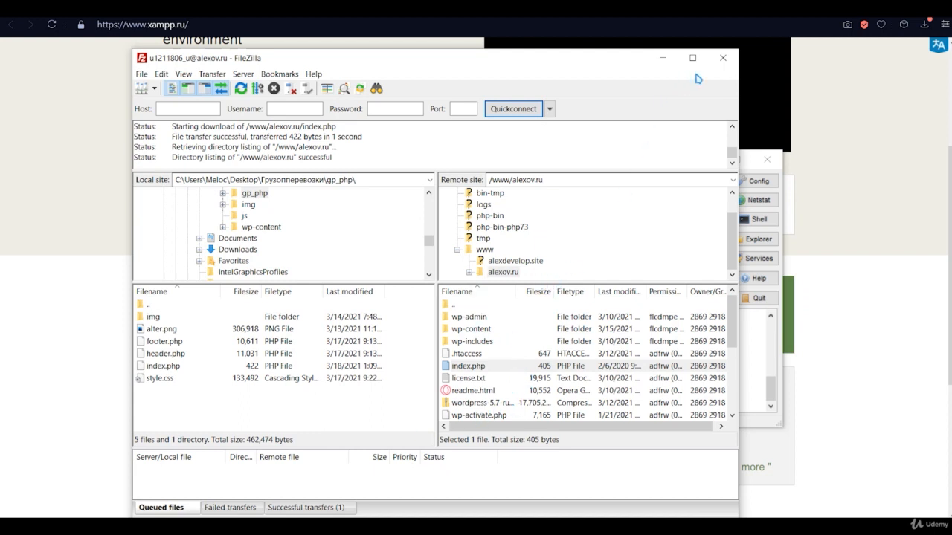
- Close FileZilla and restart Apache and MySQL in XAMPP
click(722, 59)
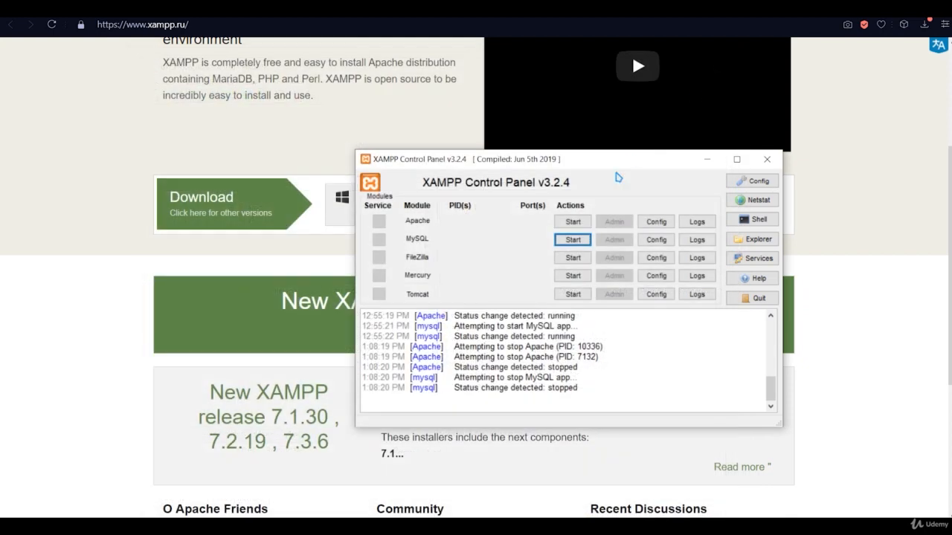
click(583, 222)
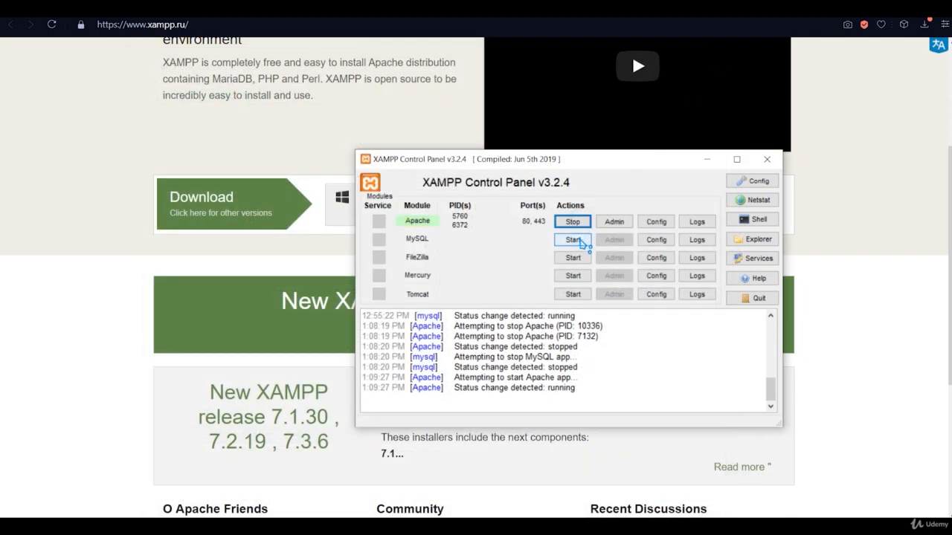
click(573, 239)
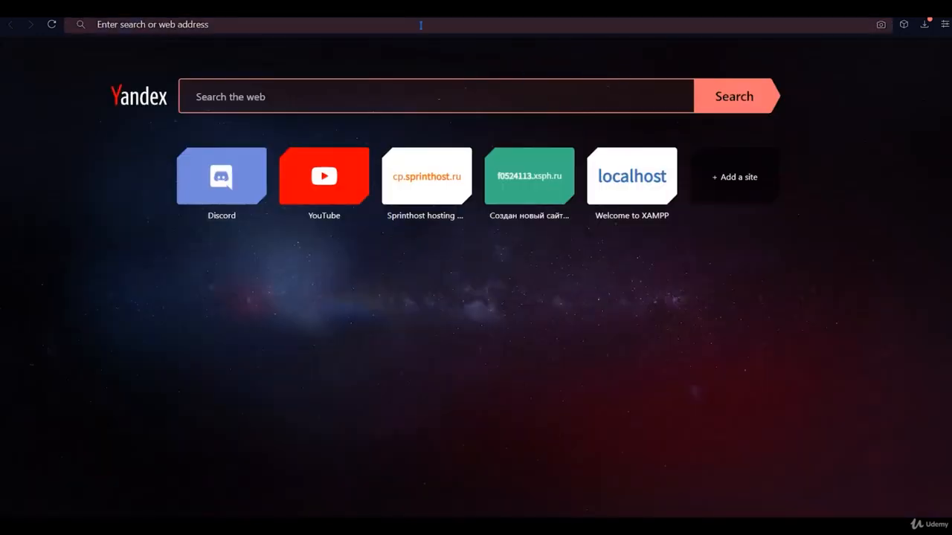
- Load the localhost XAMPP dashboard, then go to phpMyAdmin
click(420, 25)
text(lo)
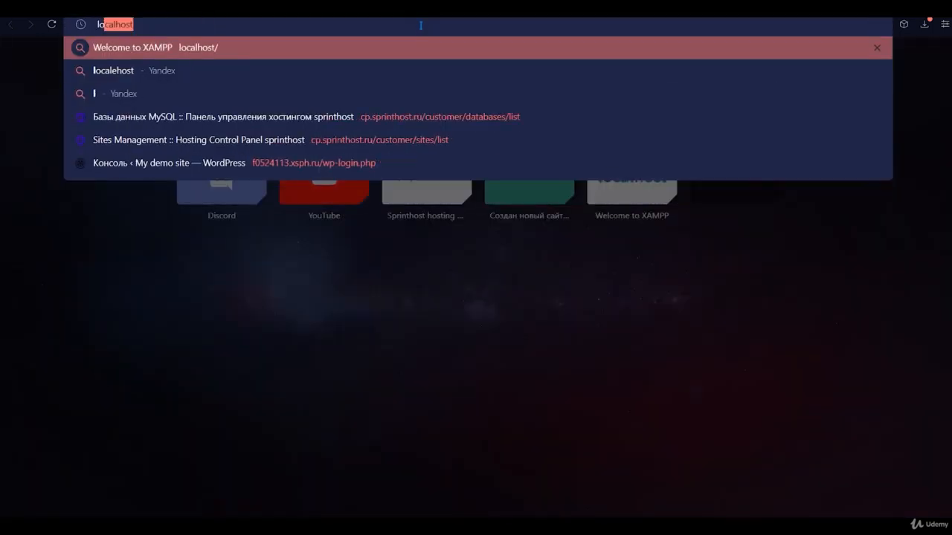
key(Return)
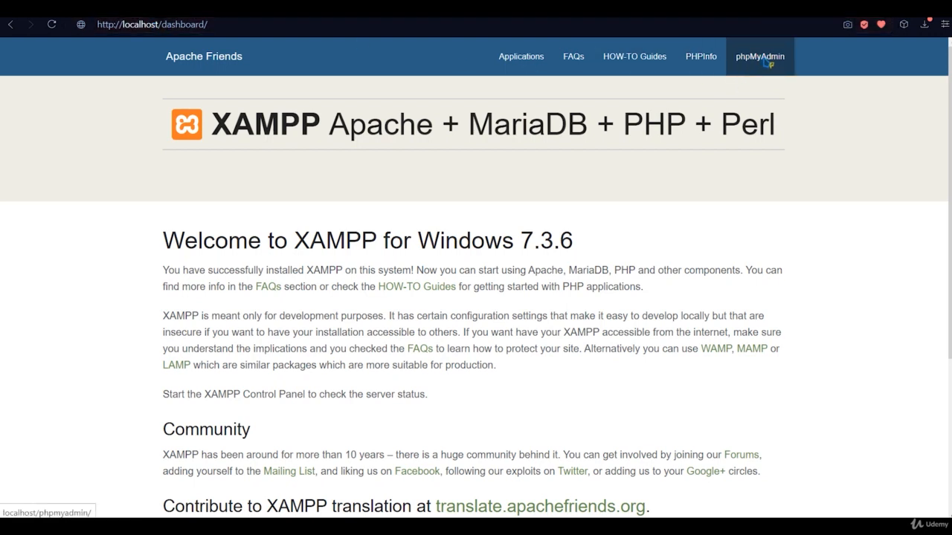
scroll(635, 302, down, 3)
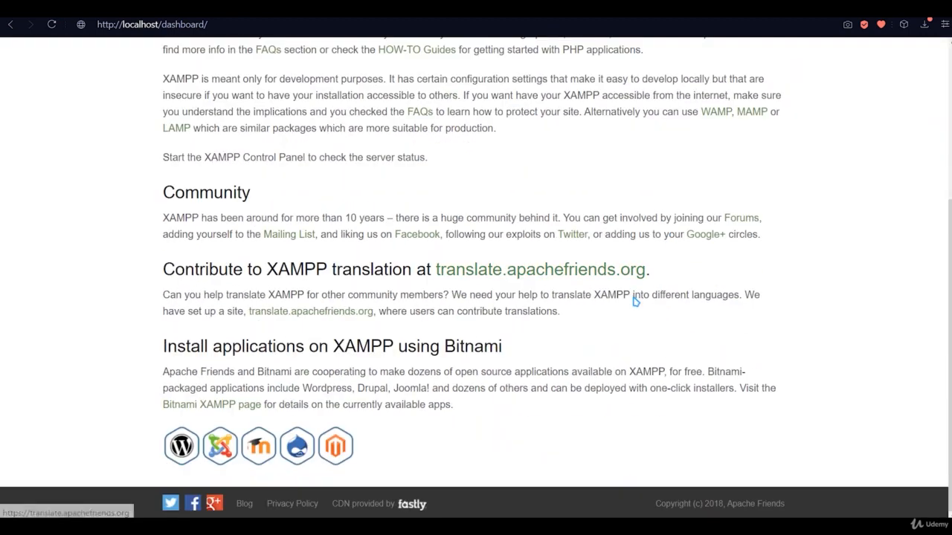
scroll(463, 340, up, 3)
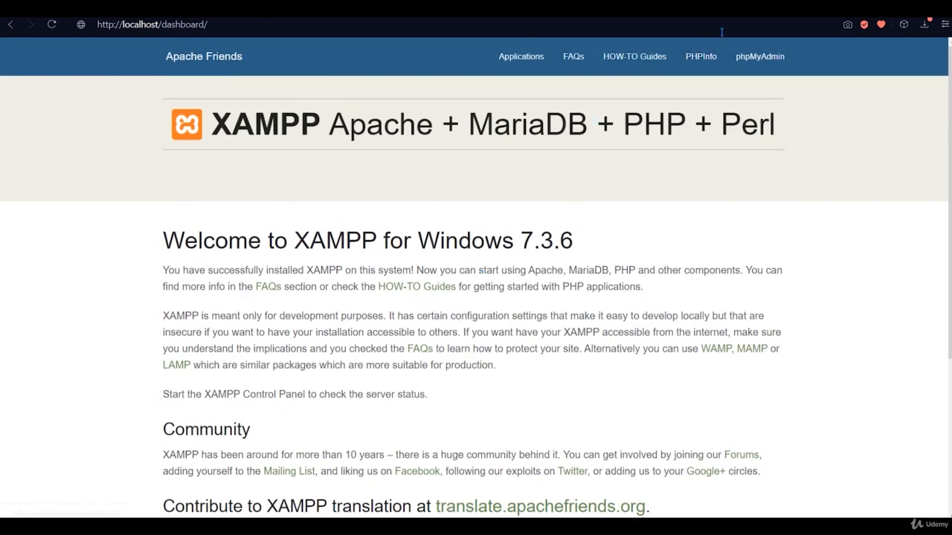
click(754, 65)
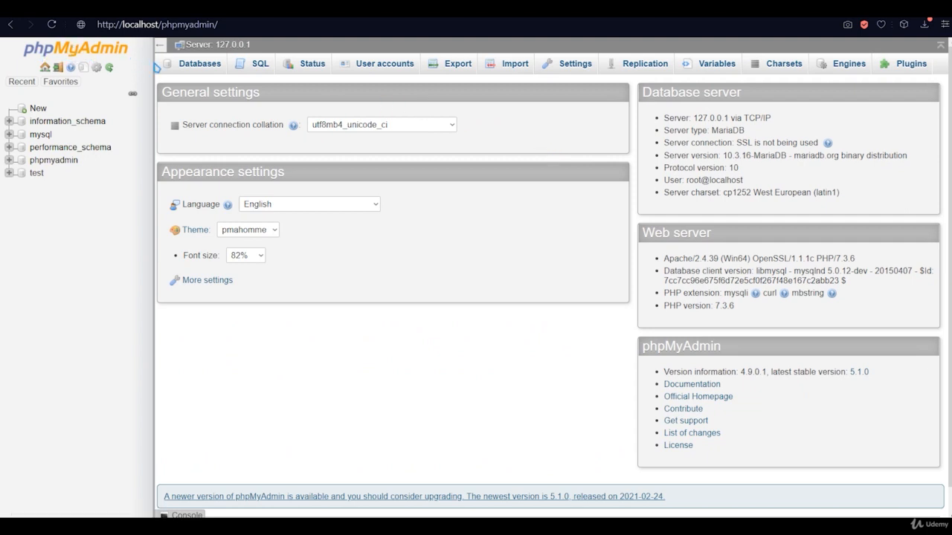
- Reload phpMyAdmin and open the New database page from the left tree
click(158, 67)
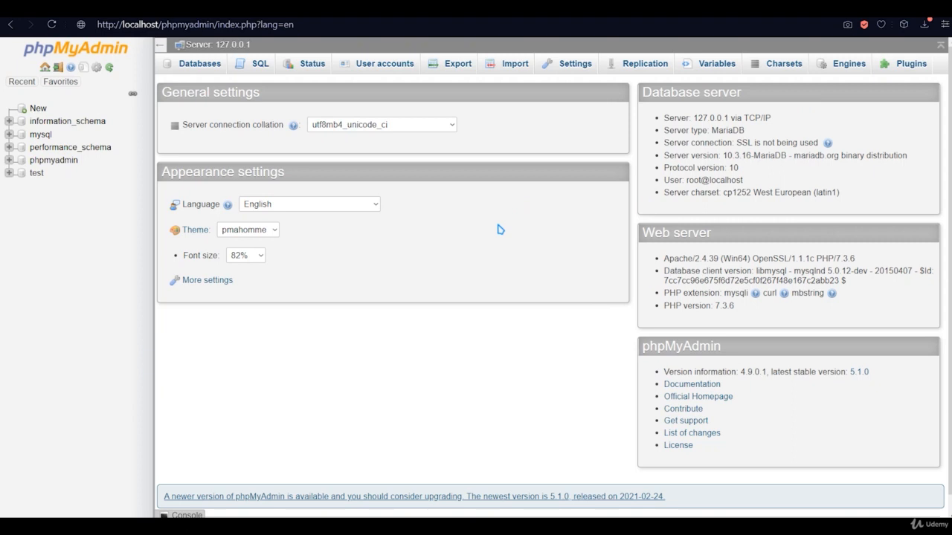
click(38, 110)
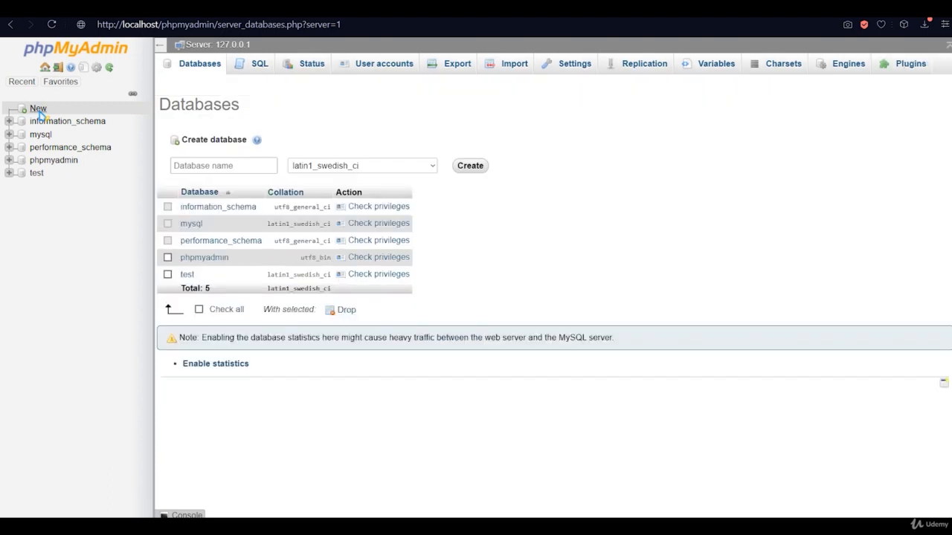
- Enter the database name 'sartw' and create it
click(180, 167)
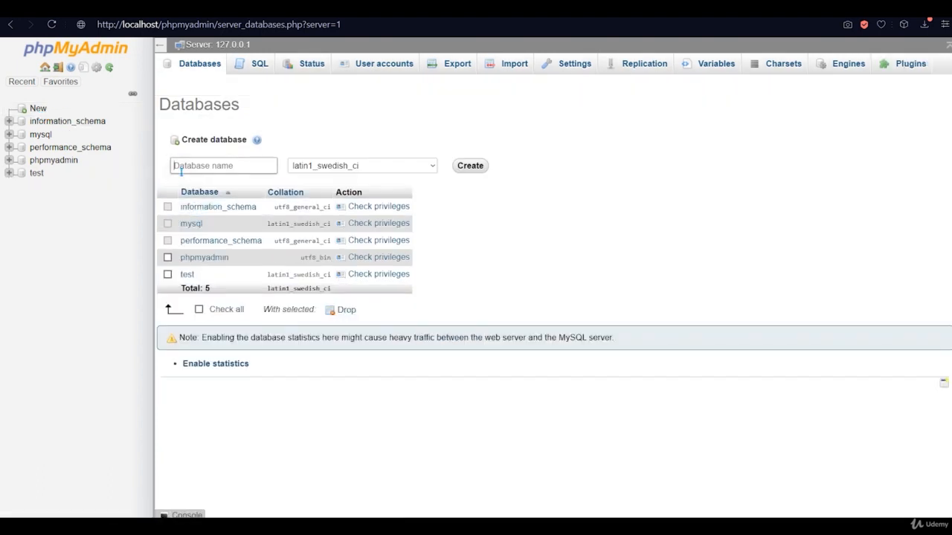
text(s)
text(at)
text(tw)
click(478, 172)
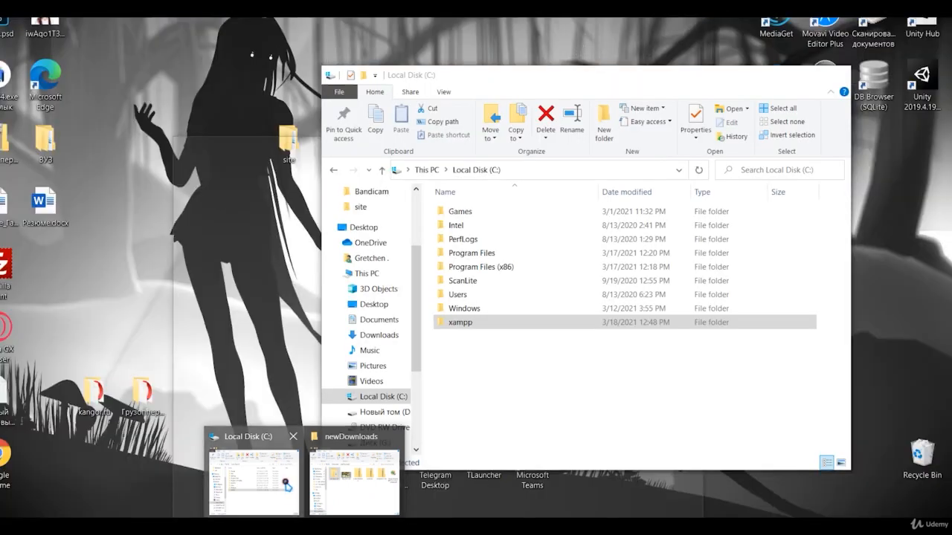
- Navigate File Explorer to the C:\xampp\htdocs folder
click(287, 485)
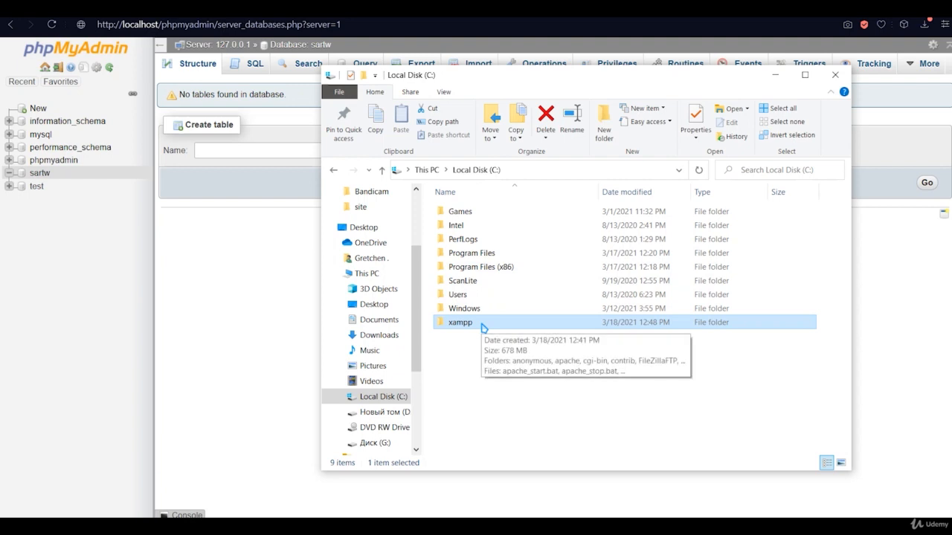
double_click(481, 327)
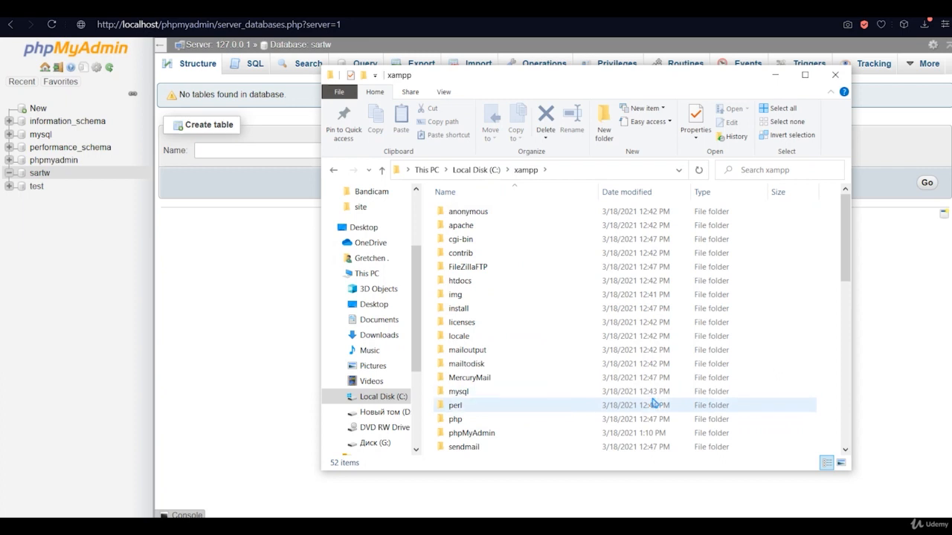
click(336, 173)
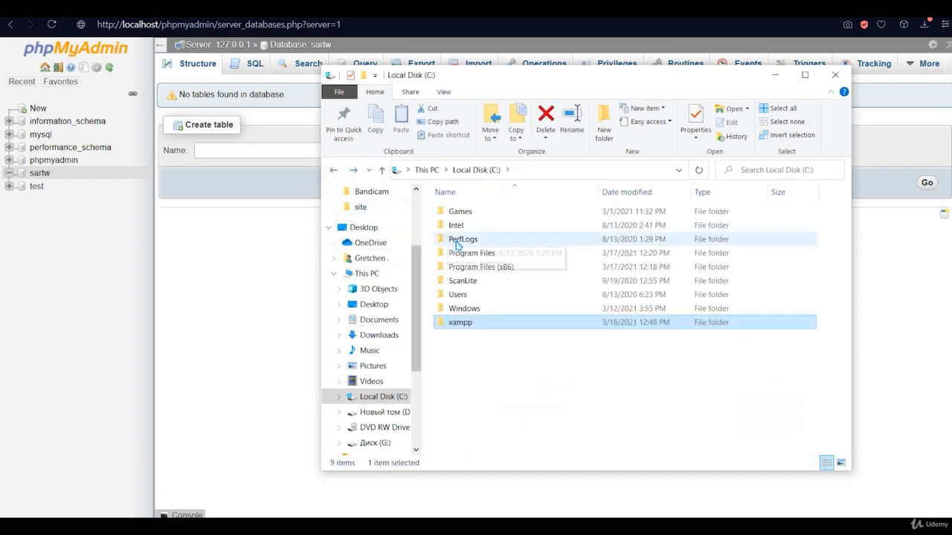
click(461, 251)
double_click(467, 326)
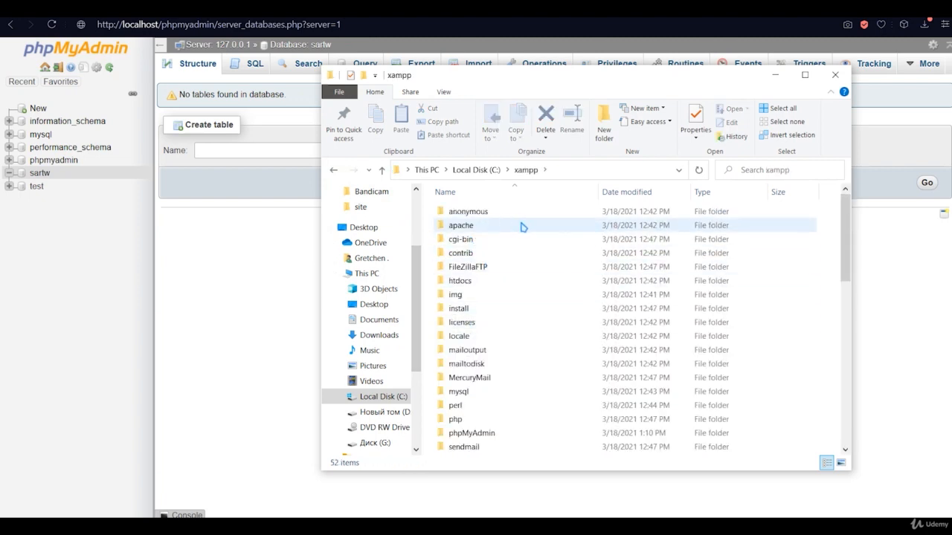
scroll(506, 295, down, 3)
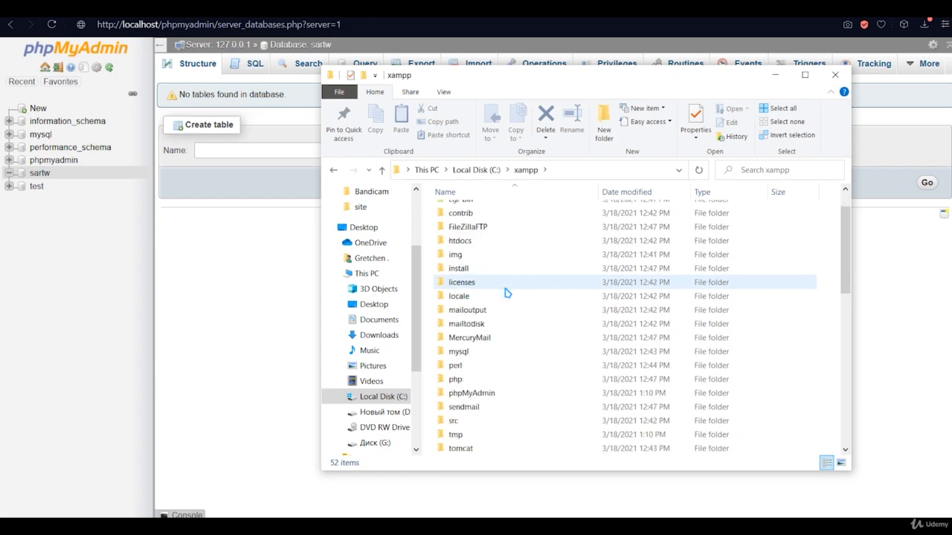
scroll(506, 295, up, 3)
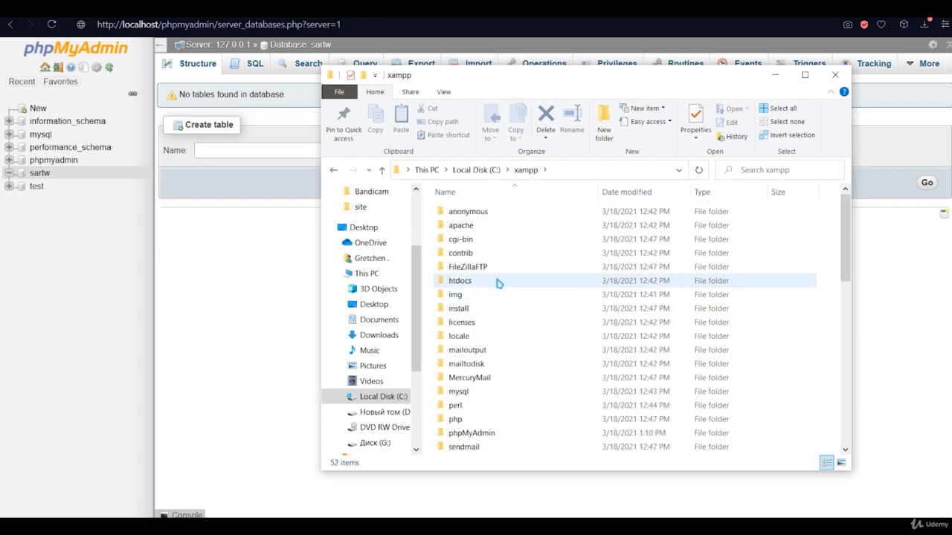
click(496, 280)
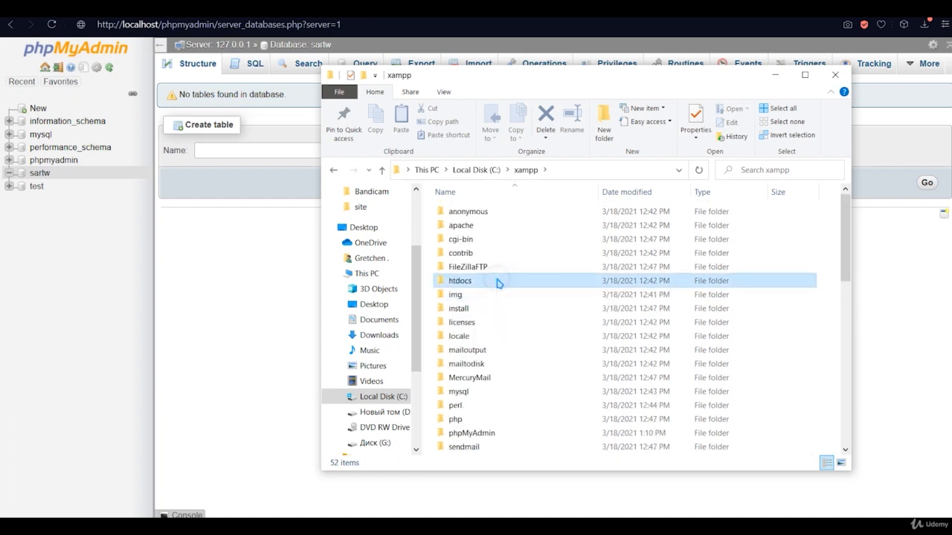
double_click(484, 282)
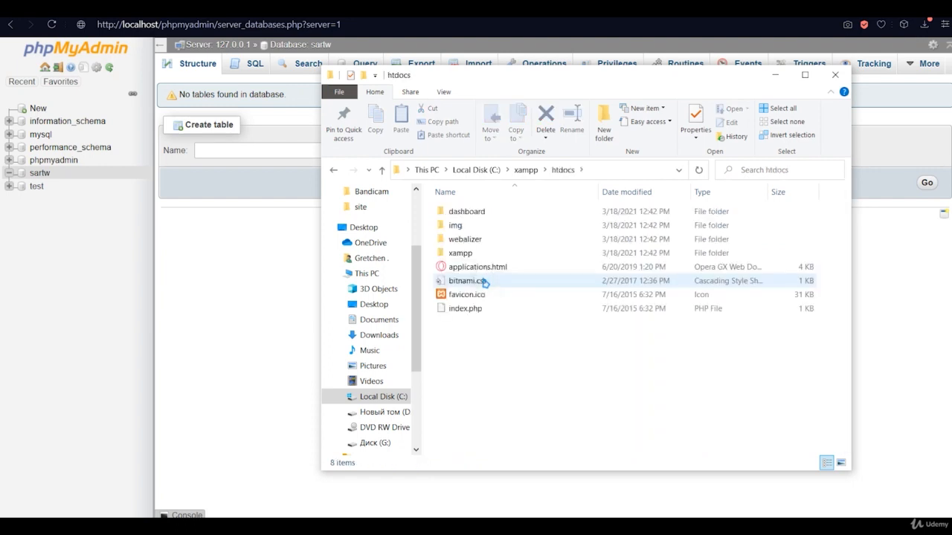
- View the XAMPP dashboard at localhost/dashboard in Opera, then return to htdocs
click(480, 214)
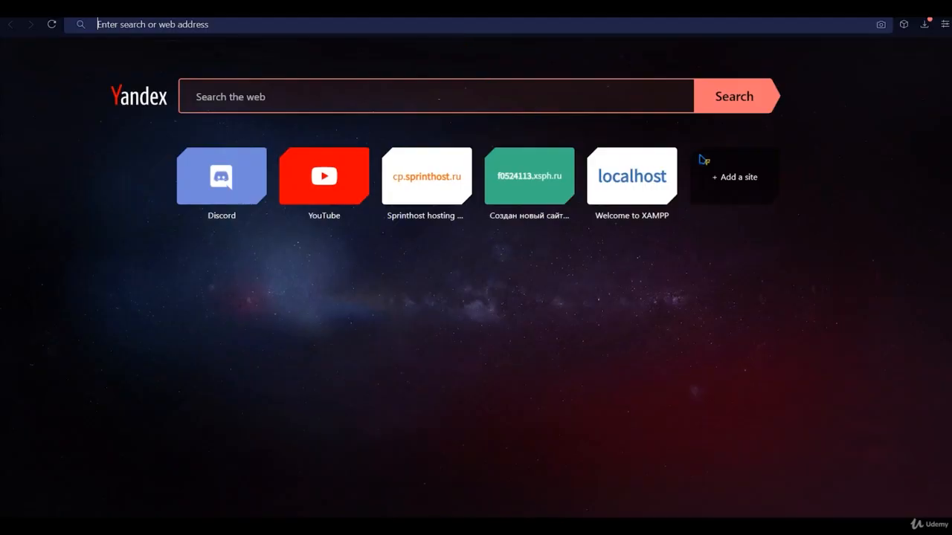
click(637, 191)
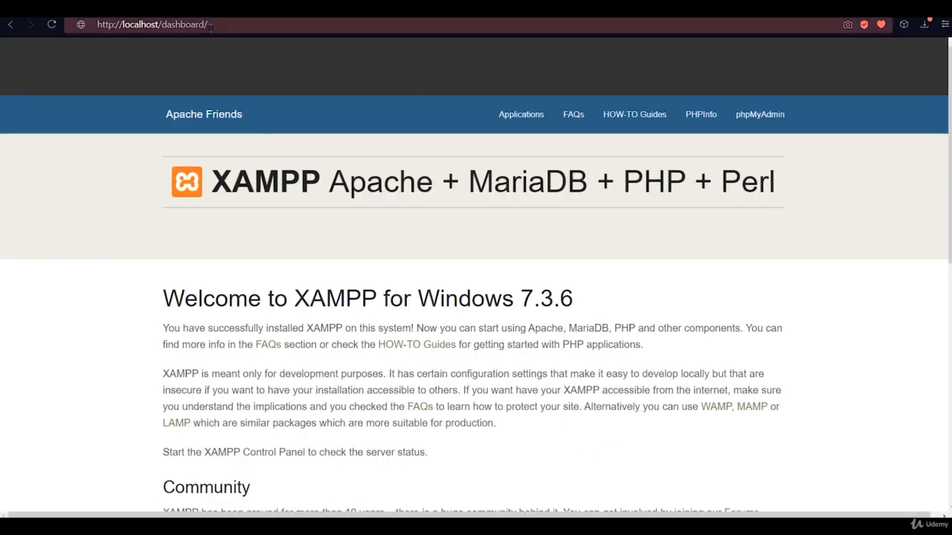
drag(208, 25, 162, 24)
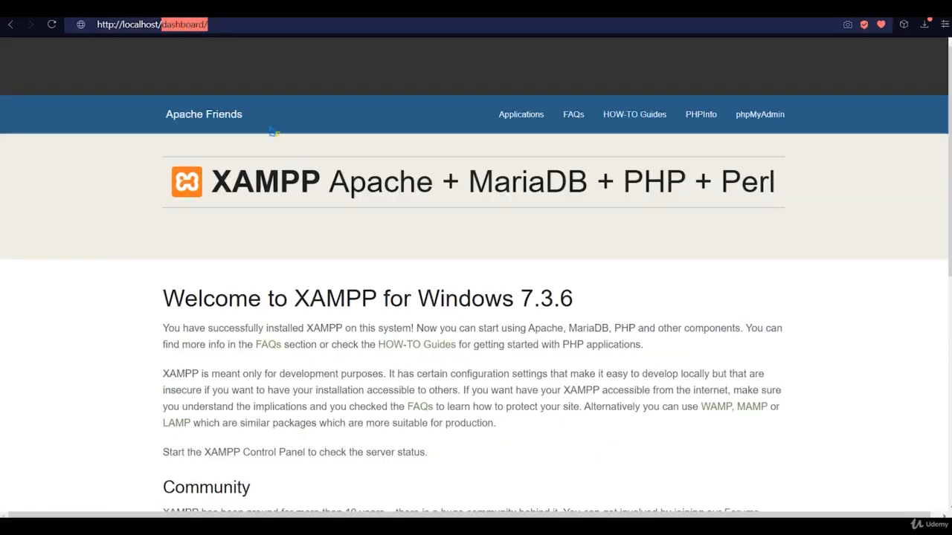
key(alt+Tab)
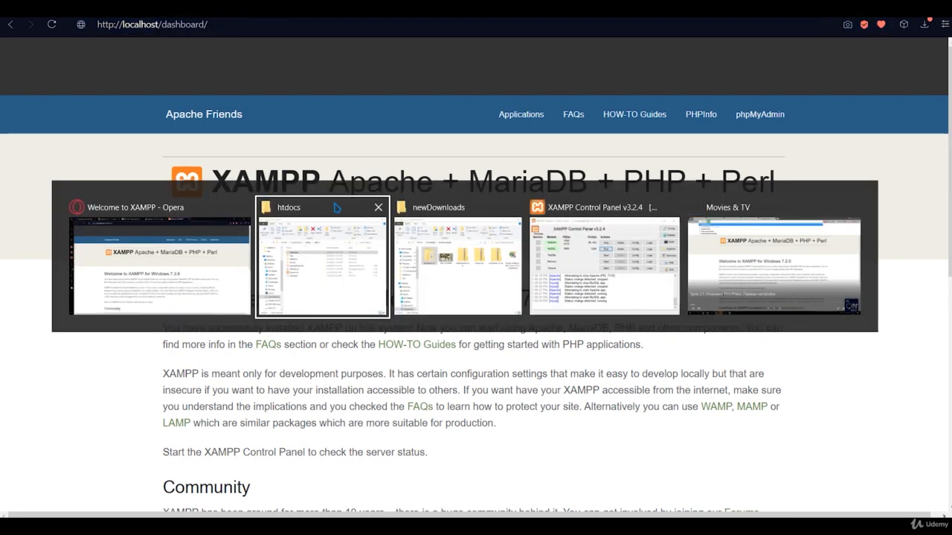
- Add a new folder named 'webstart' in htdocs and open it
click(491, 353)
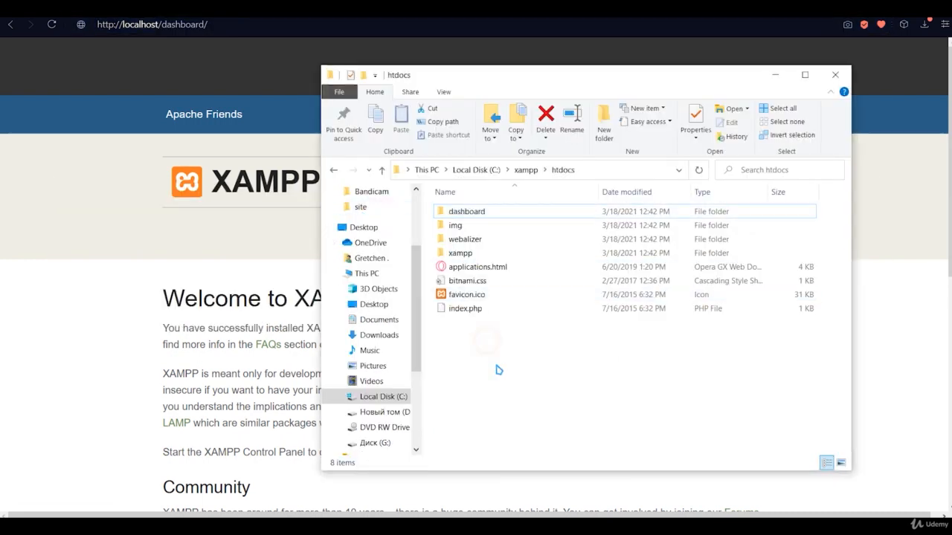
right_click(488, 340)
mouse_move(529, 312)
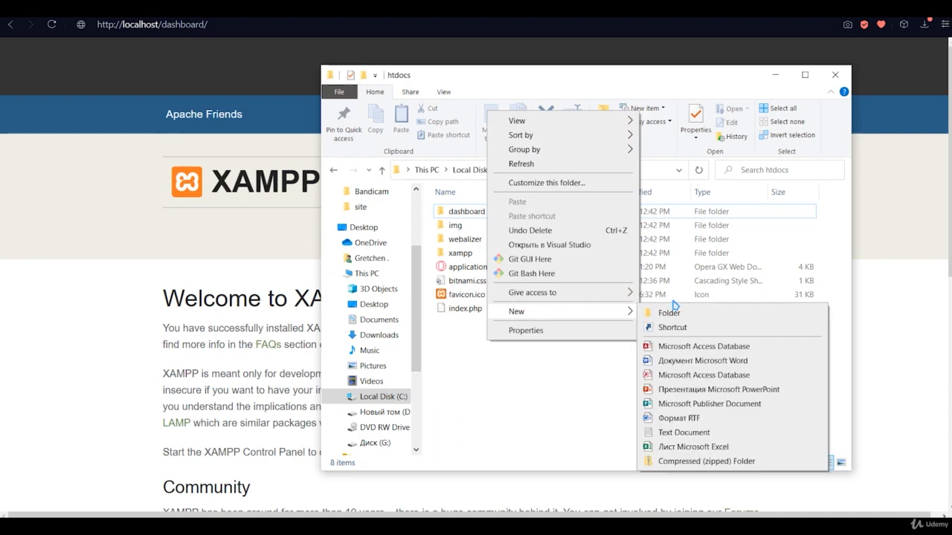
click(654, 311)
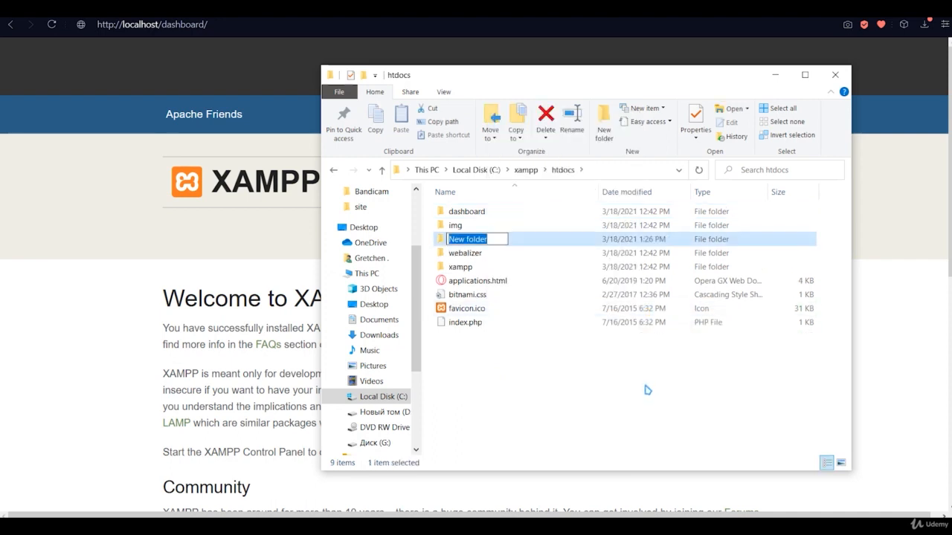
text(web)
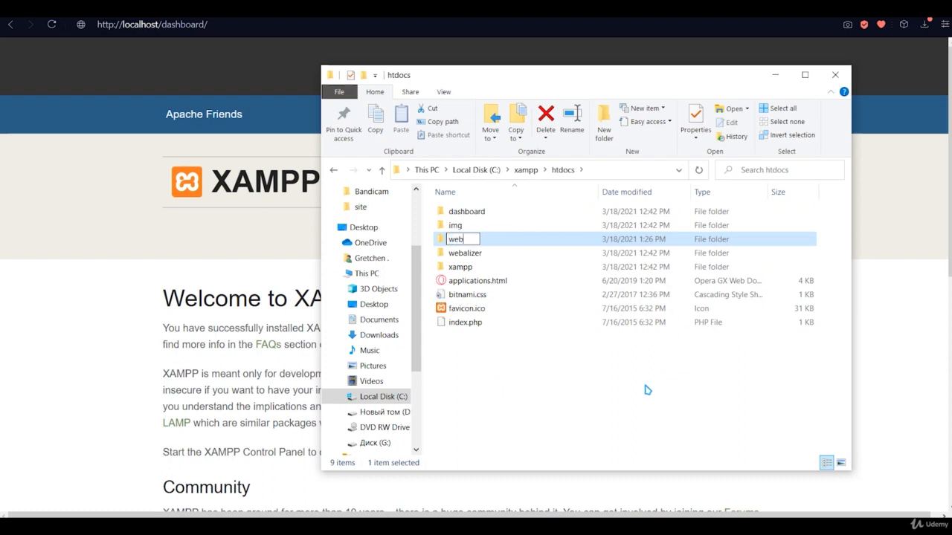
text(start)
key(Return)
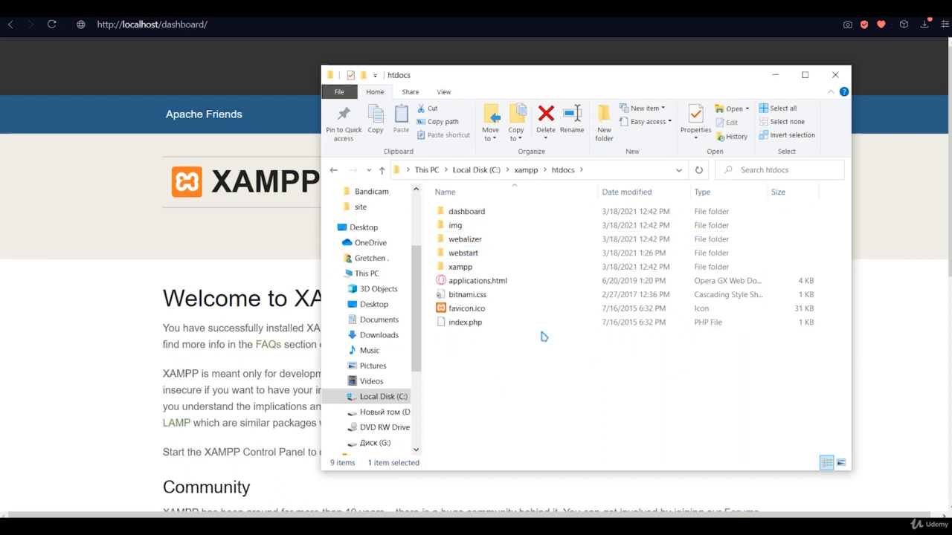
double_click(476, 253)
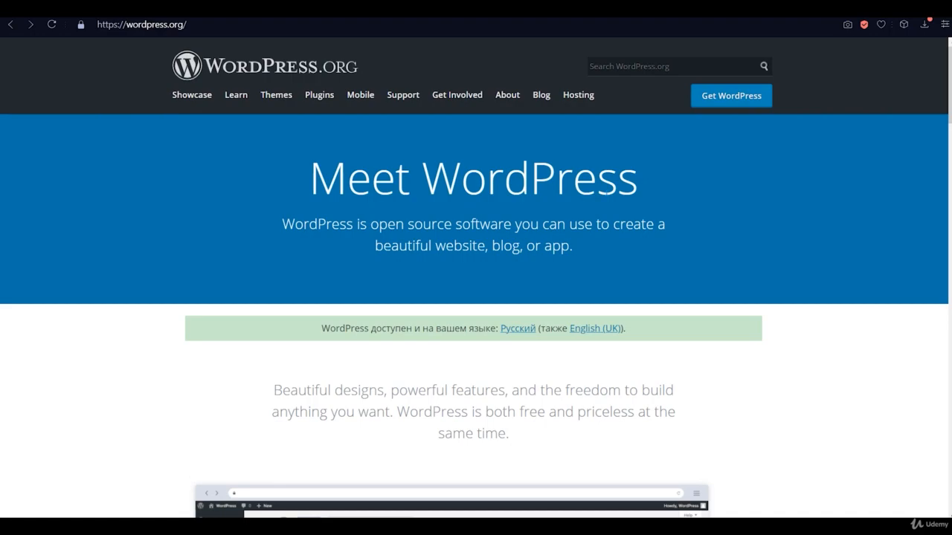
- Reach the WordPress 5.7 download page, then switch to the newDownloads folder window
scroll(619, 251, down, 15)
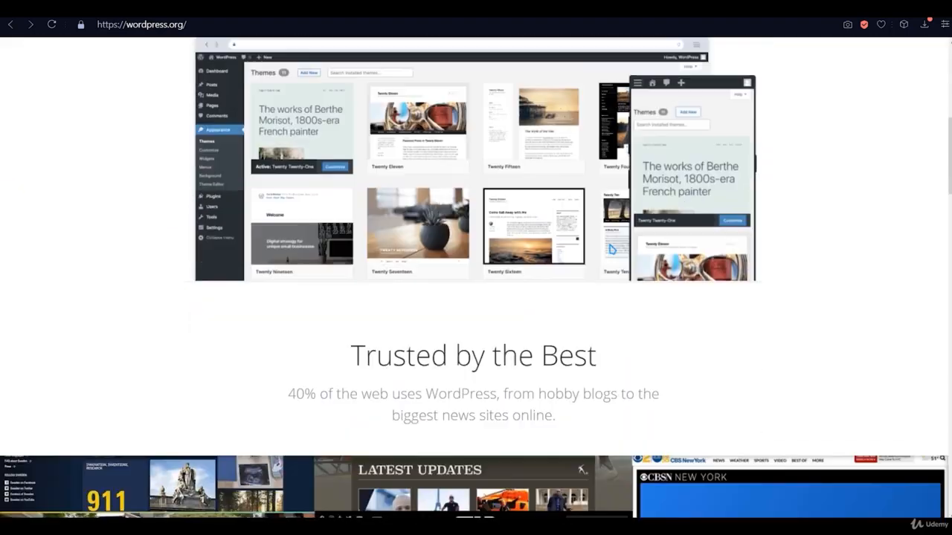
scroll(606, 251, down, 15)
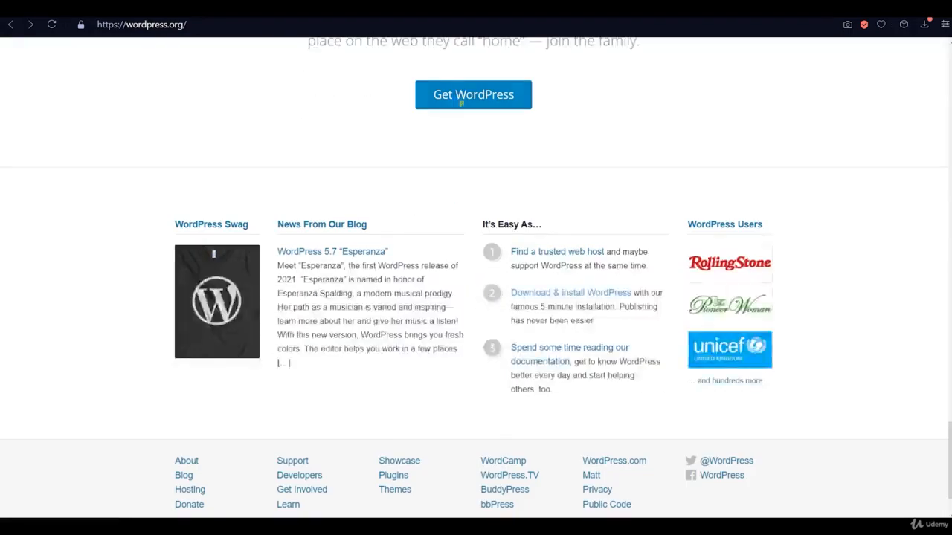
click(460, 104)
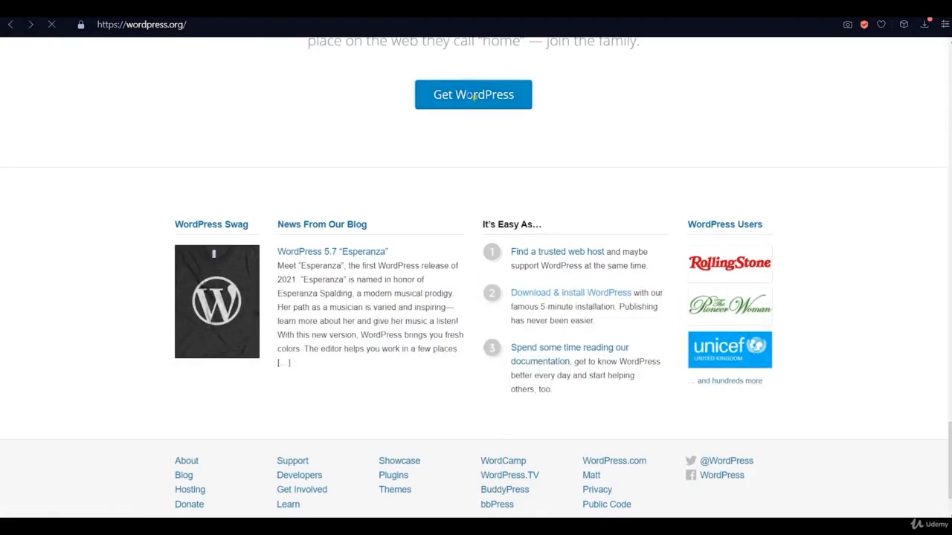
scroll(496, 162, down, 10)
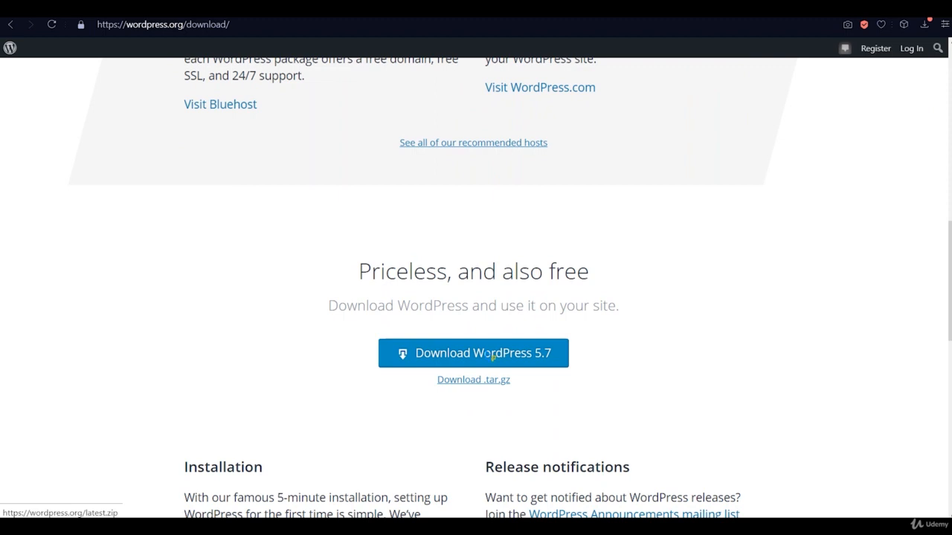
mouse_move(305, 518)
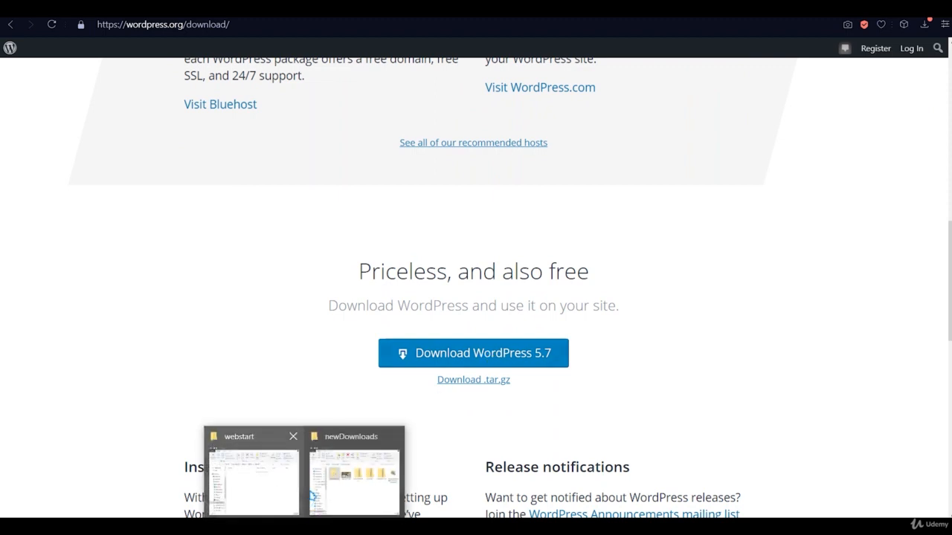
click(339, 471)
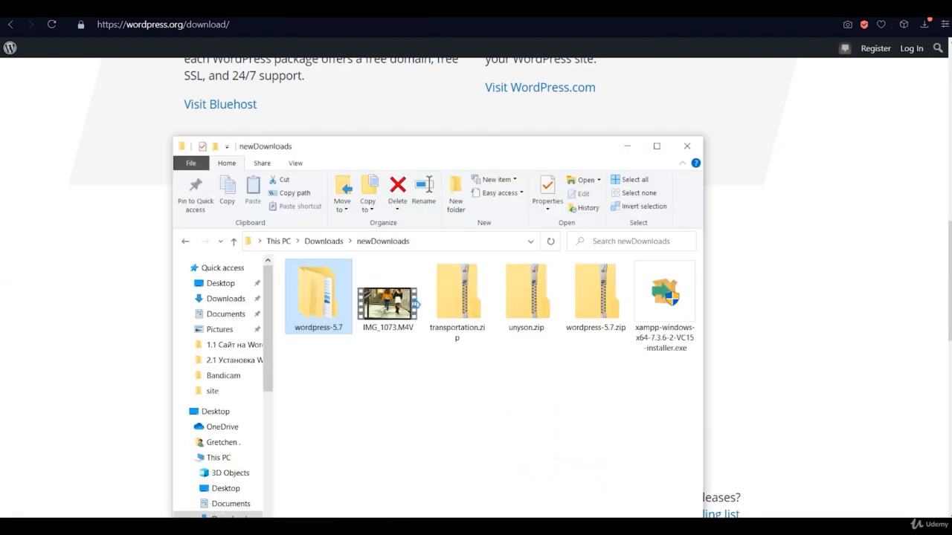
- Open the extracted wordpress-5.7 folder and locate the inner wordpress folder
click(622, 307)
click(313, 312)
double_click(313, 313)
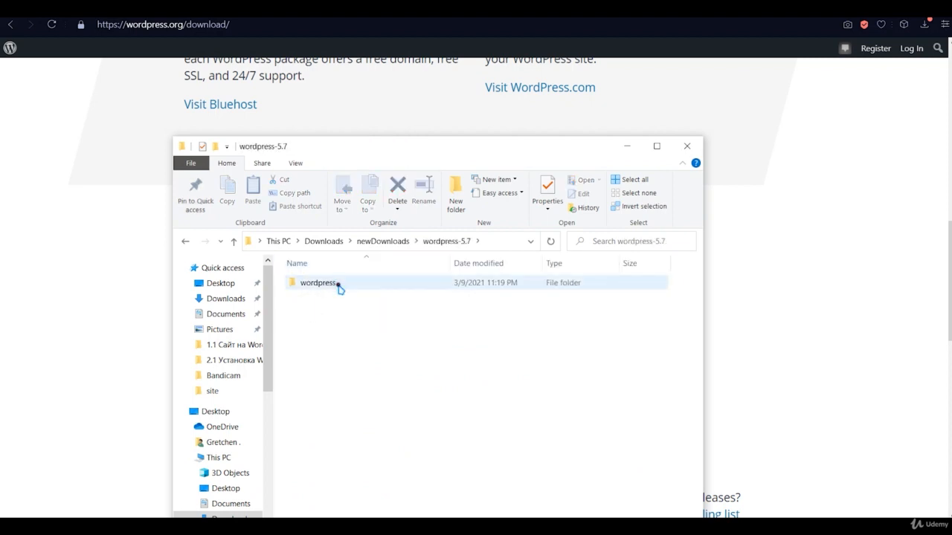
double_click(339, 287)
key(alt+Left)
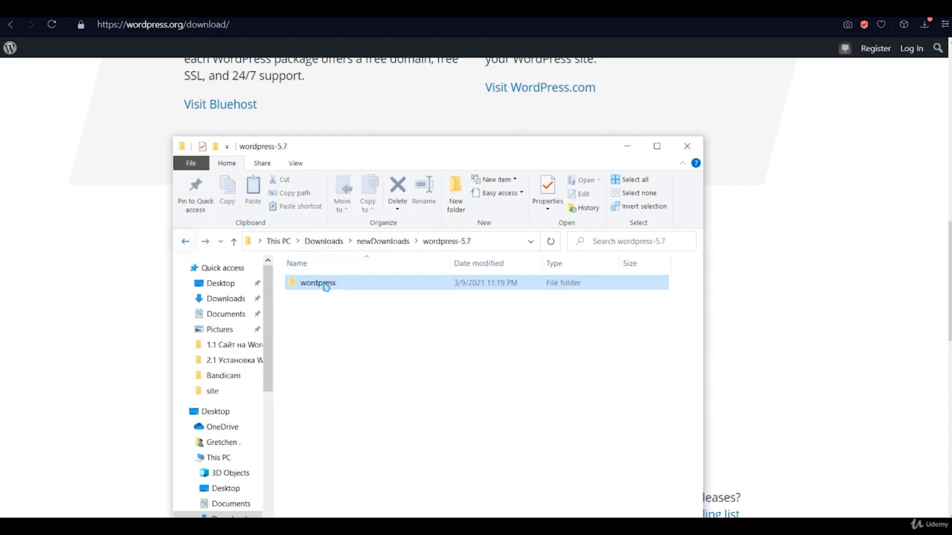
click(344, 284)
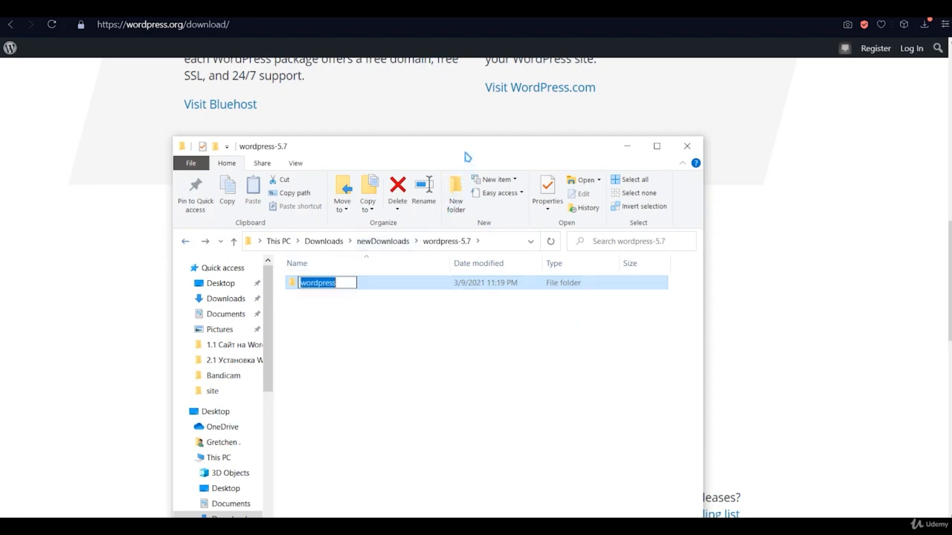
drag(466, 157, 638, 67)
click(624, 342)
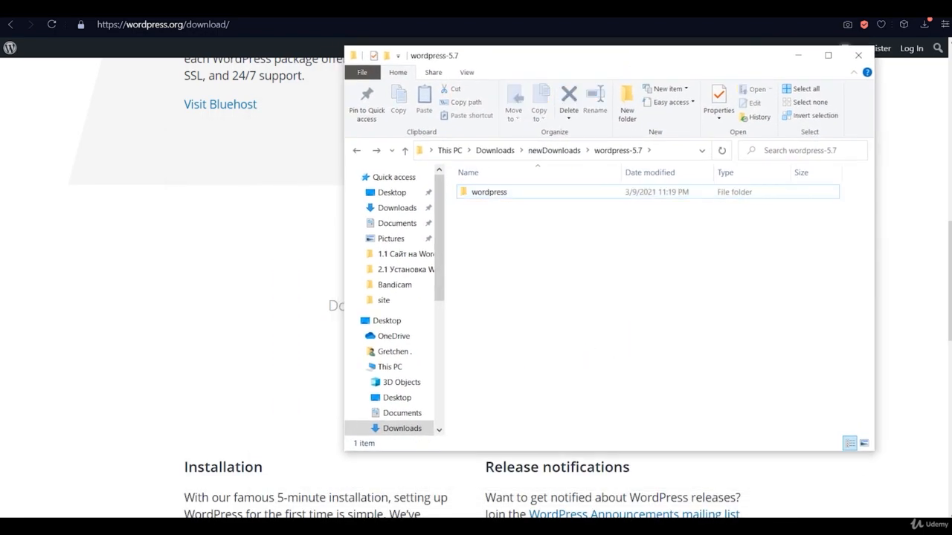
- Arrange the webstart and wordpress-5.7 Explorer windows side by side
mouse_move(306, 526)
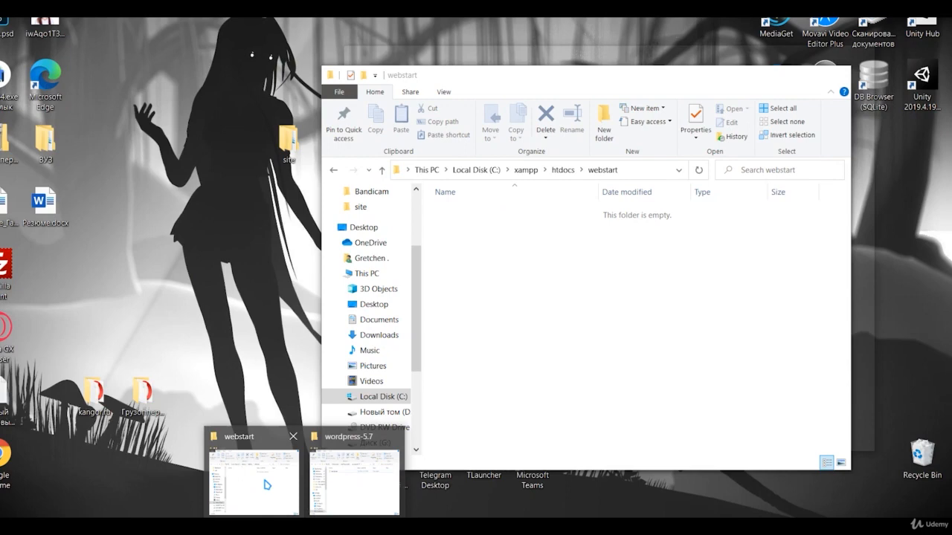
click(256, 476)
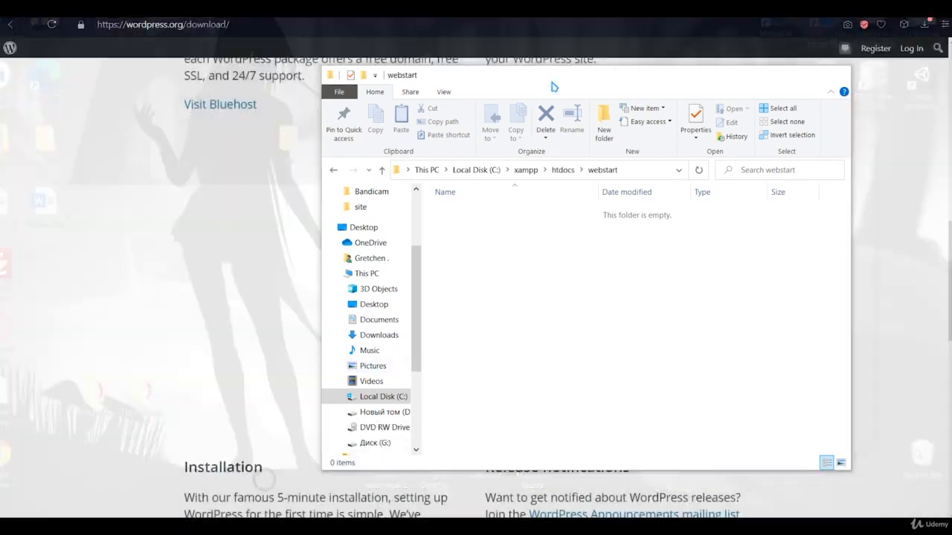
drag(557, 79, 195, 131)
click(782, 264)
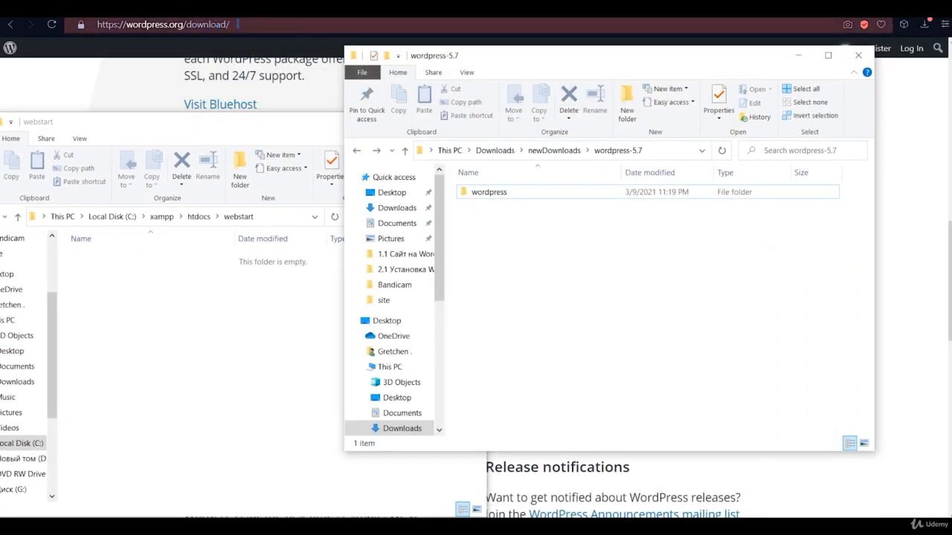
- Select everything in the wordpress folder and drag it into webstart
double_click(491, 192)
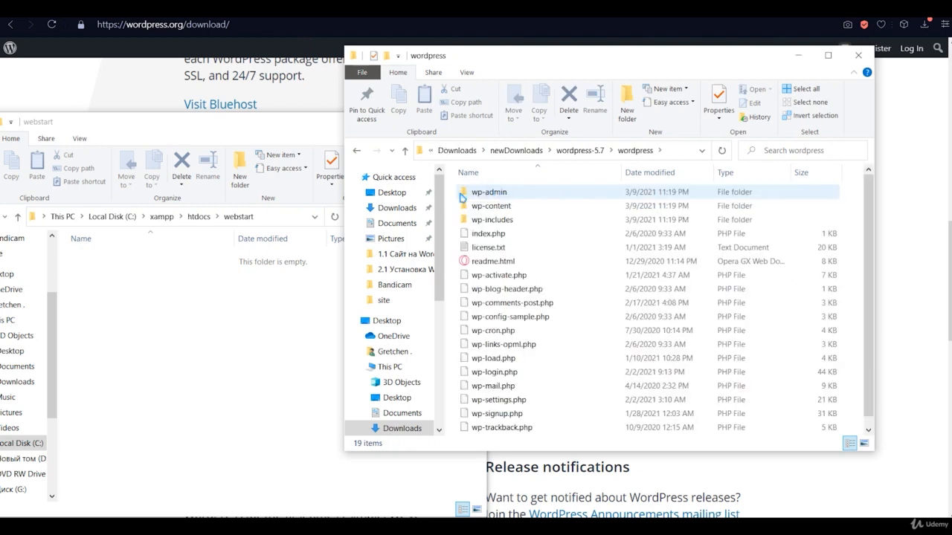
click(463, 195)
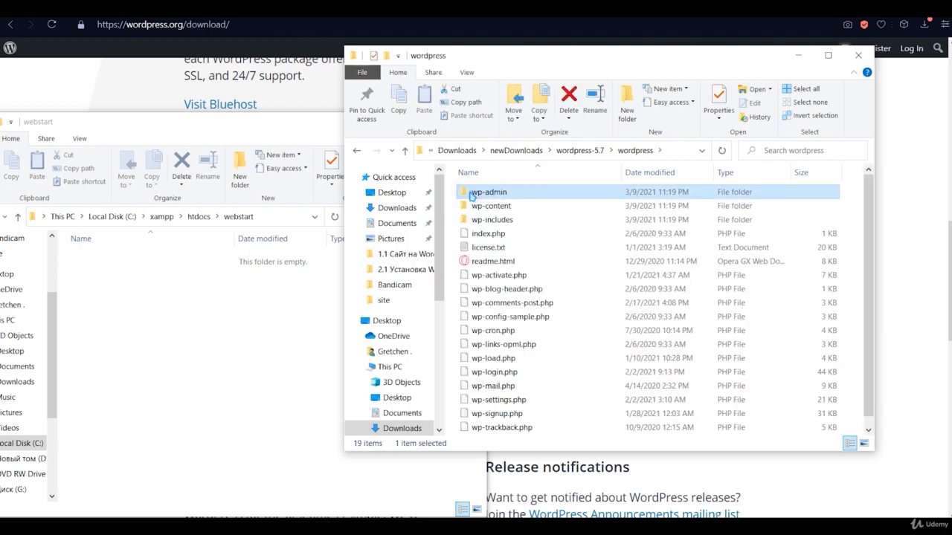
key(ctrl+a)
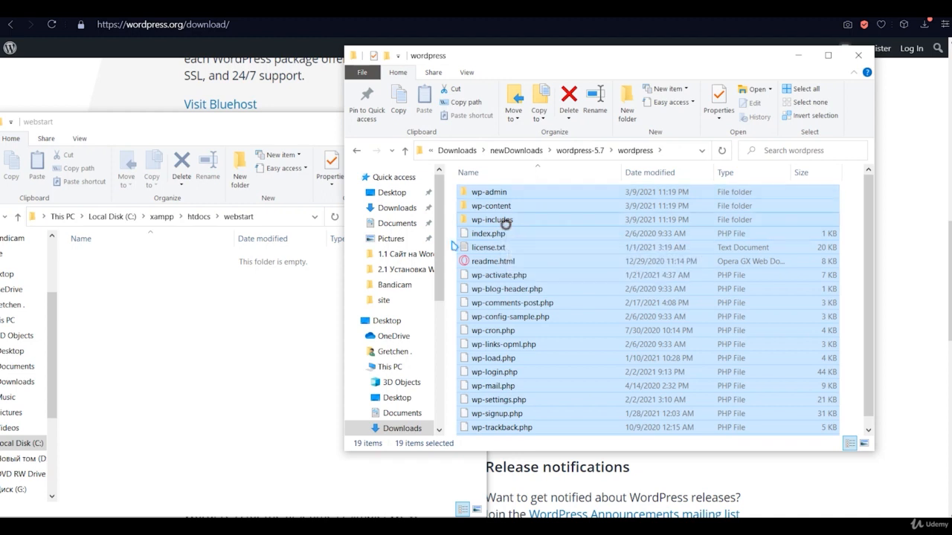
drag(504, 218, 212, 327)
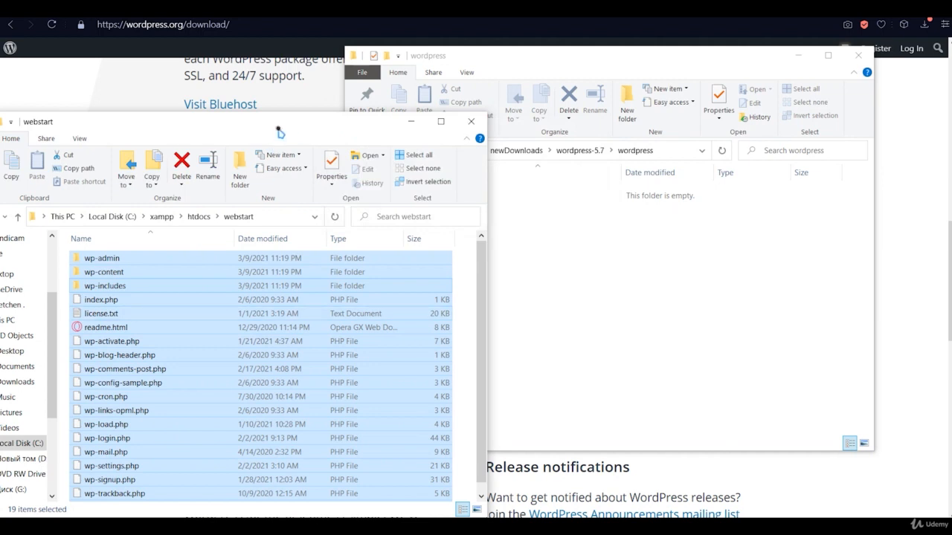
drag(279, 129, 512, 127)
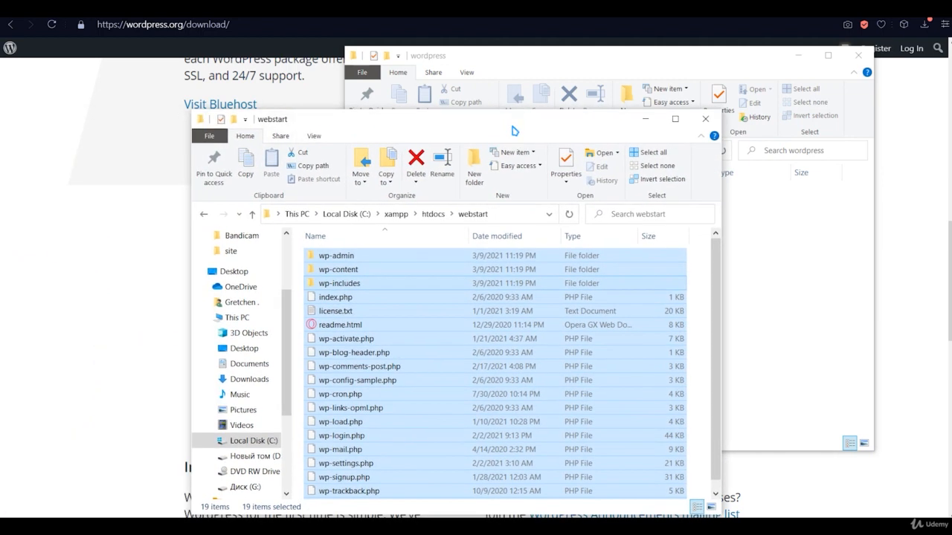
- Return to the browser and select the download/ part of the address
click(111, 152)
click(240, 24)
drag(240, 23, 185, 25)
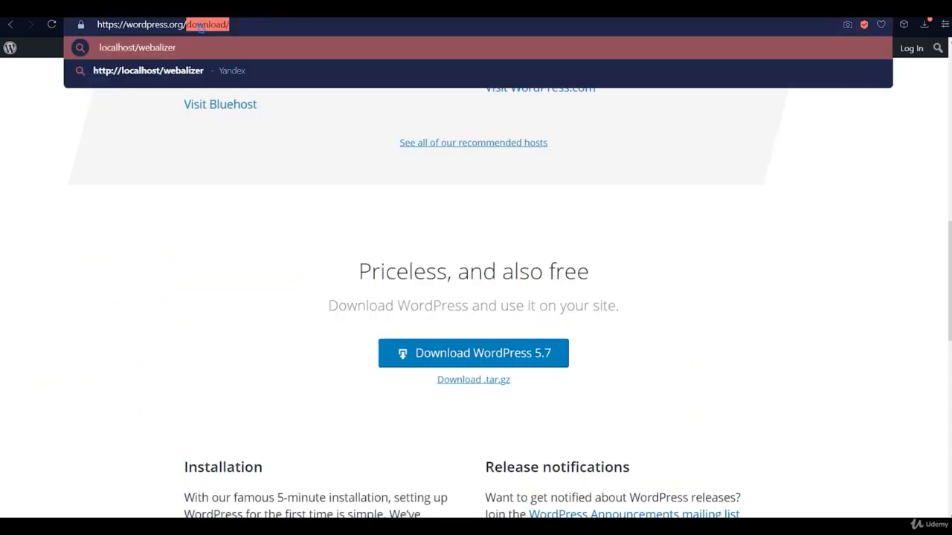
- Replace download/ with webstart in the address and load it
key(BackSpace)
text(we)
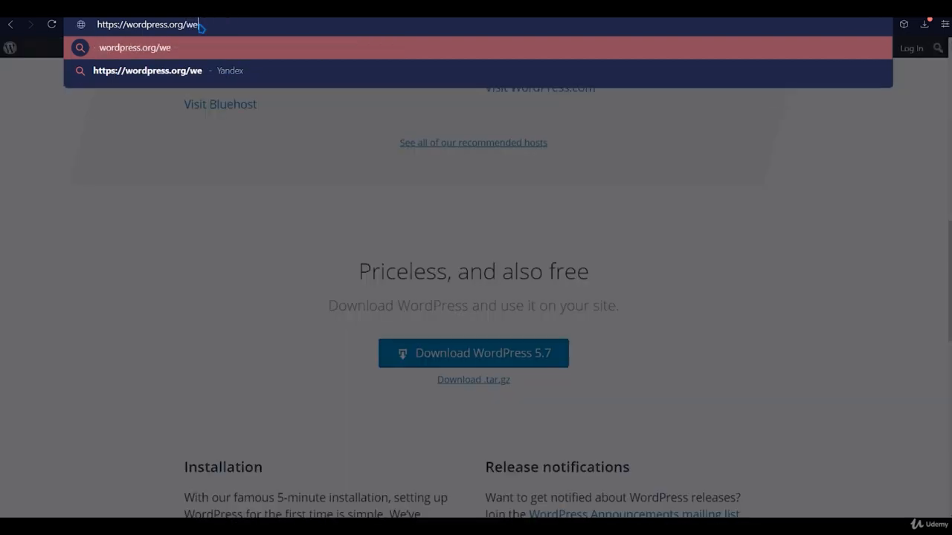
text(batert)
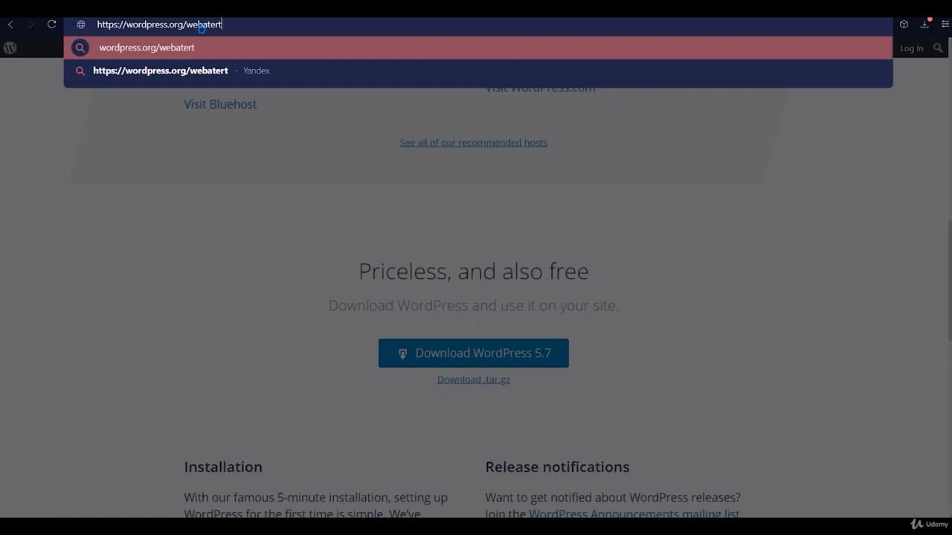
key(BackSpace)
key(BackSpace)
key(BackSpace)
key(BackSpace)
key(BackSpace)
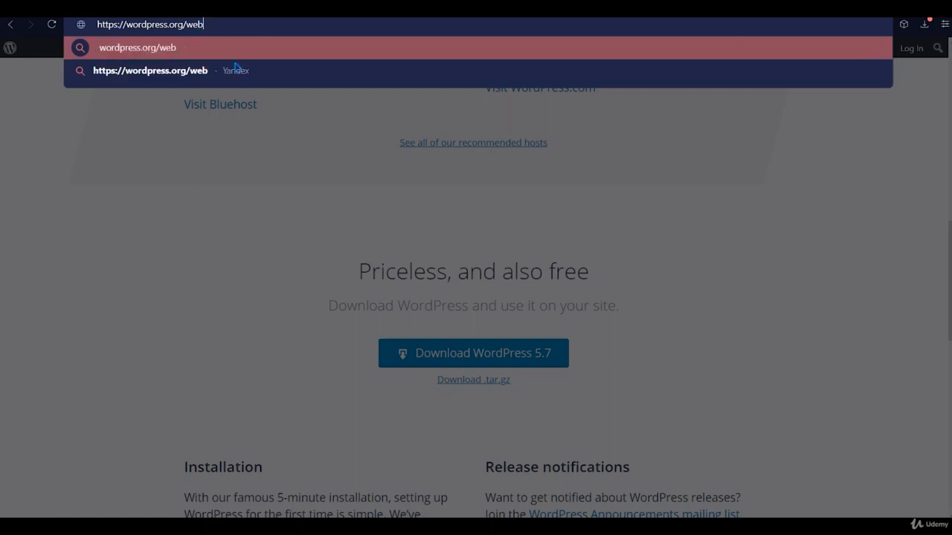
text(start)
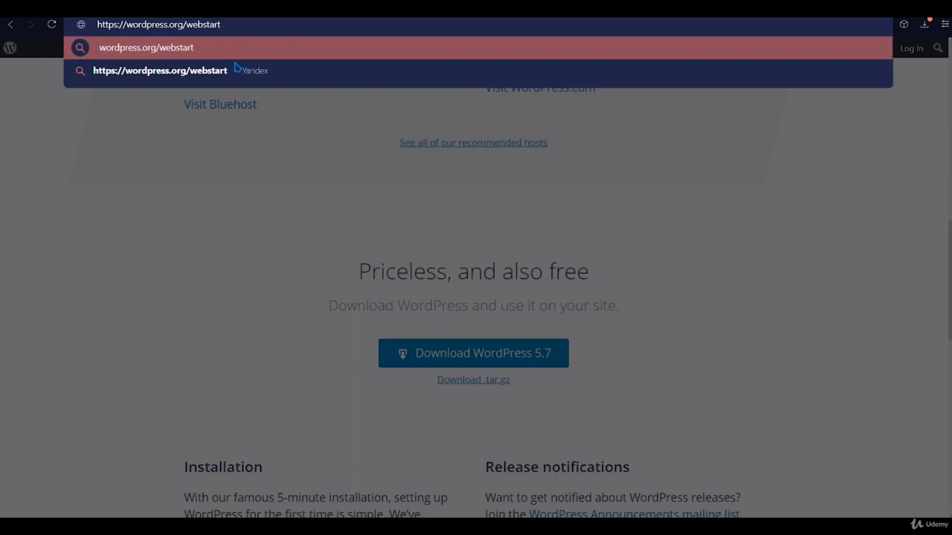
key(Return)
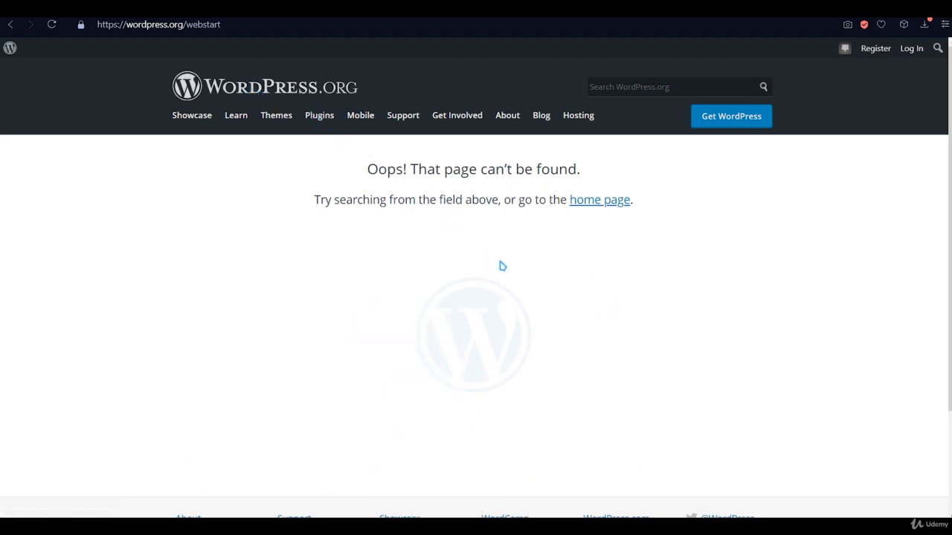
scroll(502, 265, down, 1)
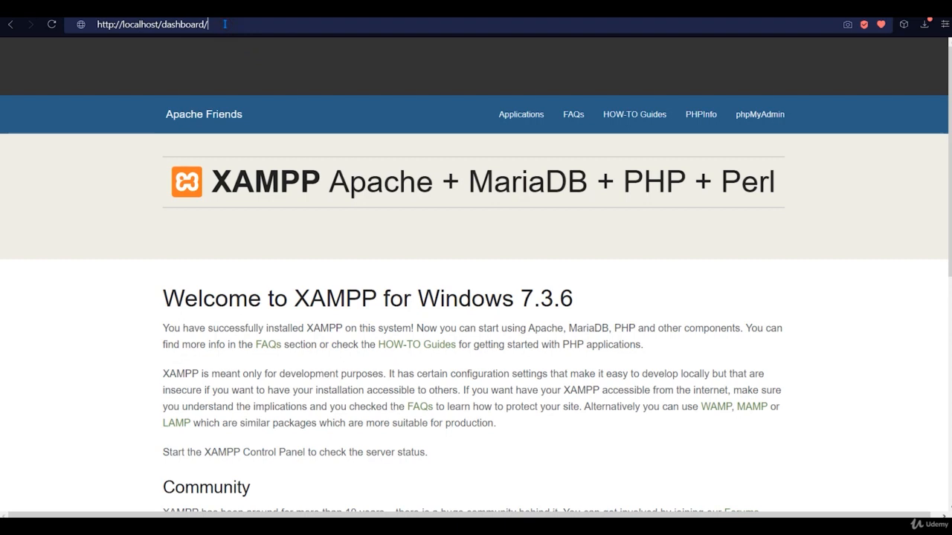
- Correct the address to localhost/webstart and load the local site
key(BackSpace)
key(BackSpace)
key(BackSpace)
key(BackSpace)
key(BackSpace)
key(BackSpace)
key(BackSpace)
key(BackSpace)
key(BackSpace)
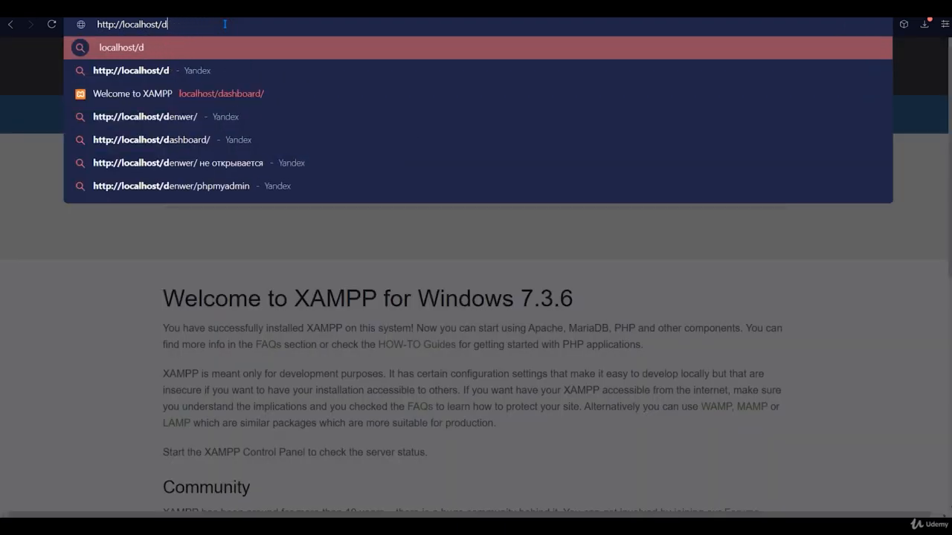
key(BackSpace)
text(w)
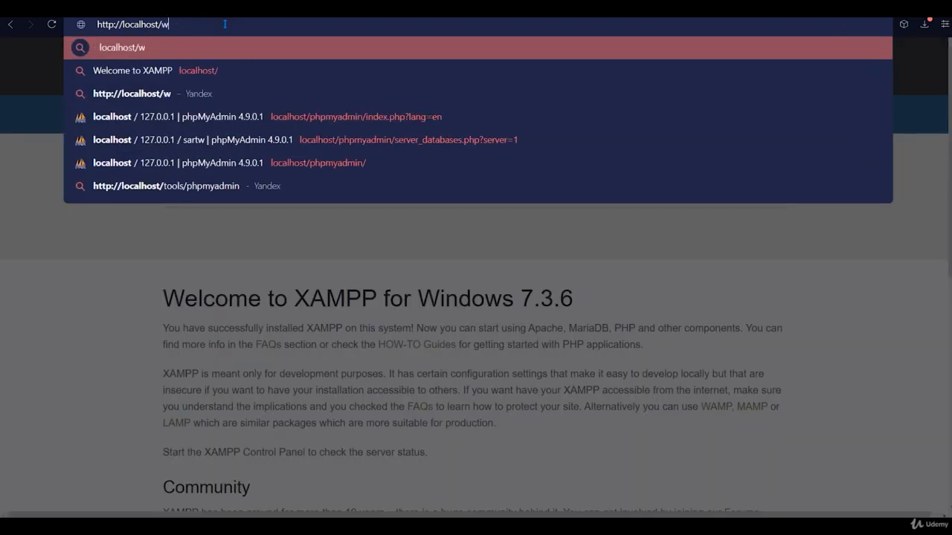
text(ebs)
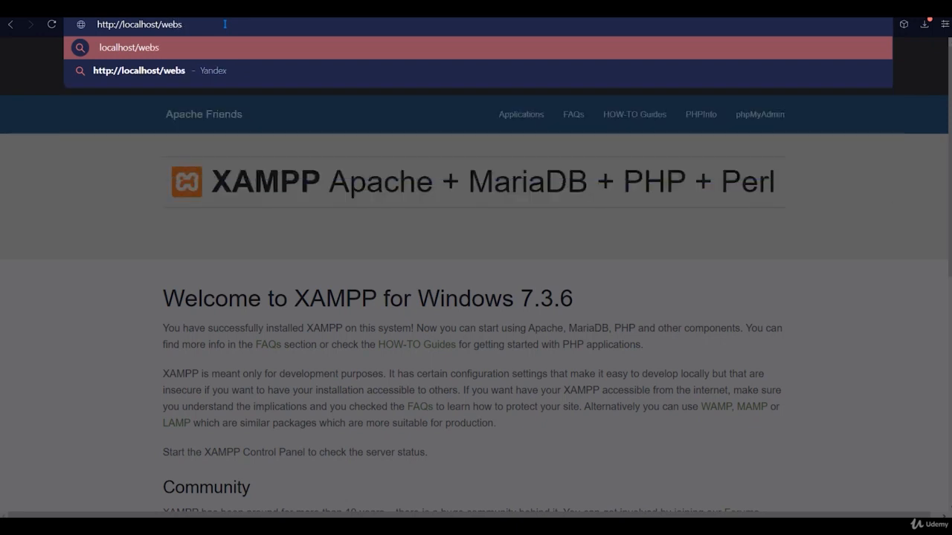
text(tart)
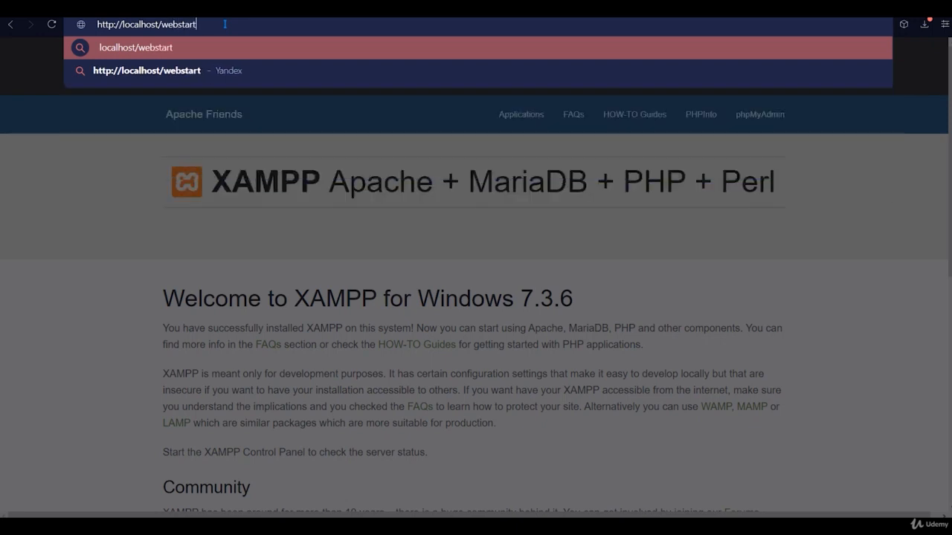
key(Return)
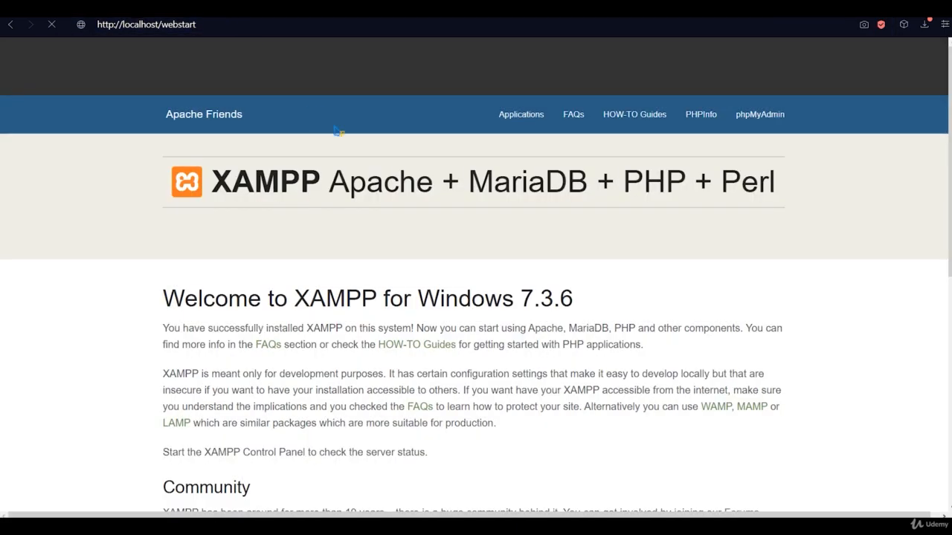
scroll(578, 233, down, 3)
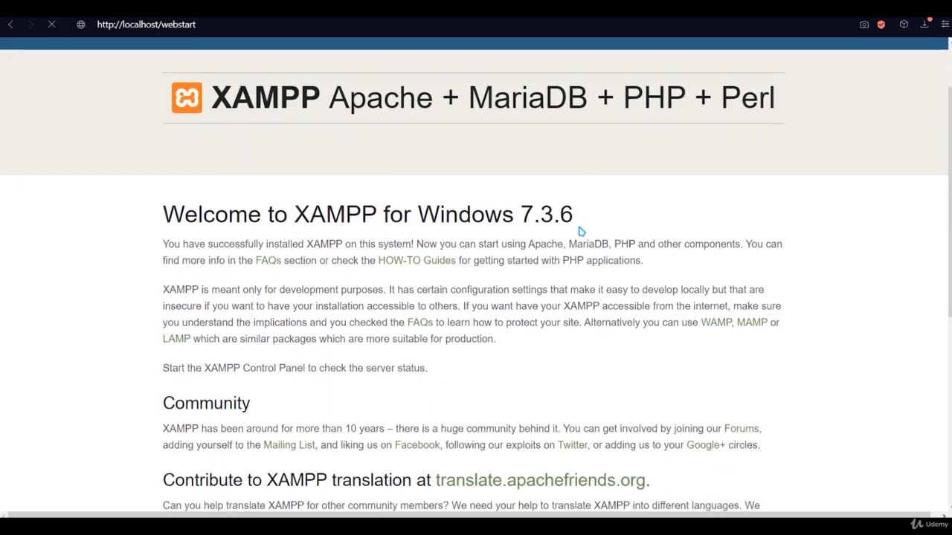
scroll(578, 231, up, 3)
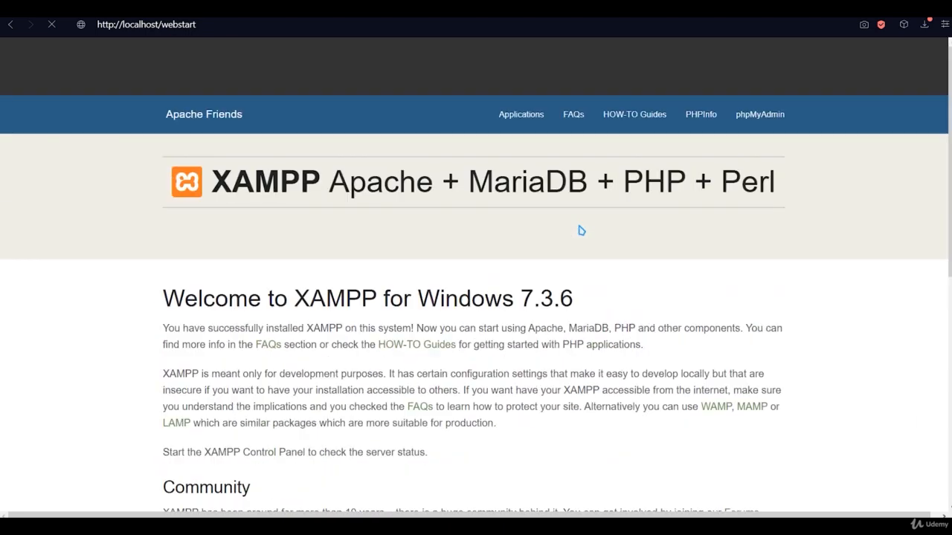
click(225, 25)
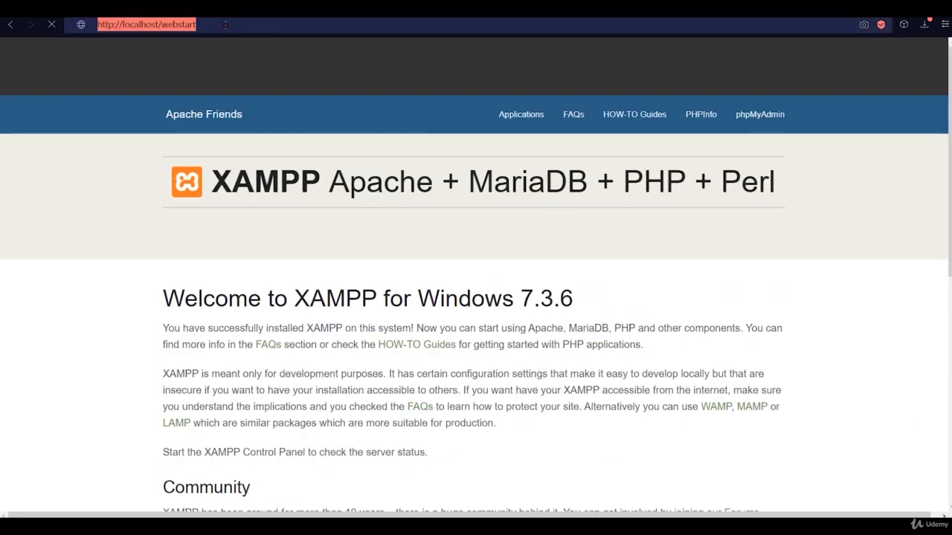
click(225, 24)
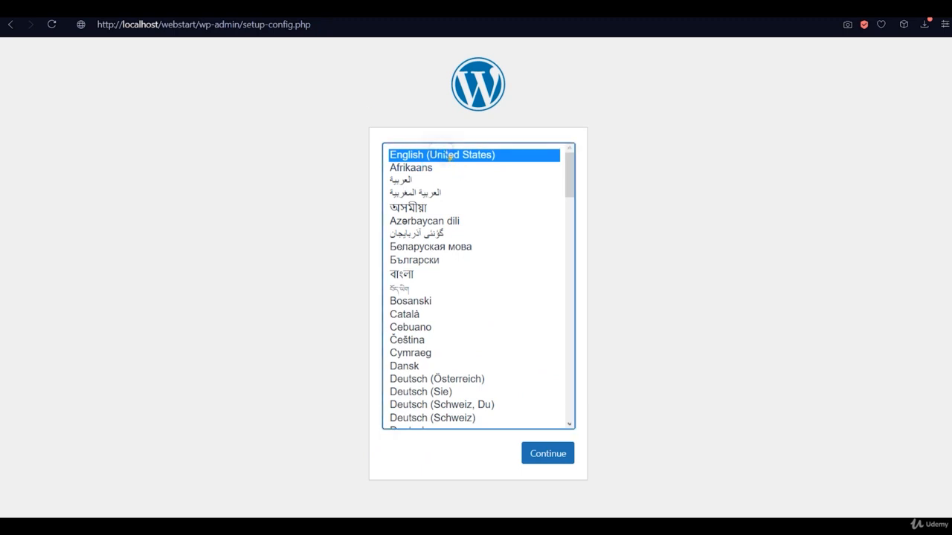
- Continue with English (United States), check the XAMPP Control Panel, then choose Let's go!
click(561, 462)
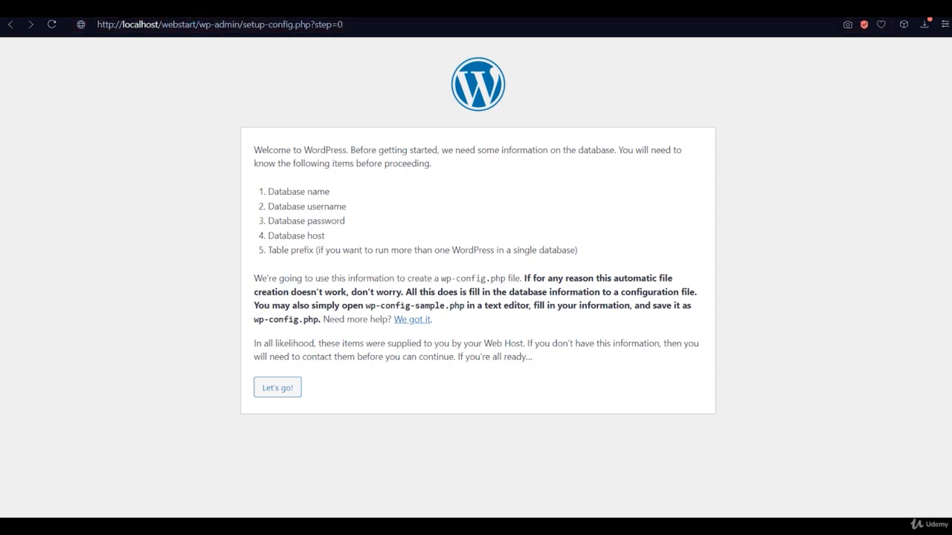
key(alt+Tab)
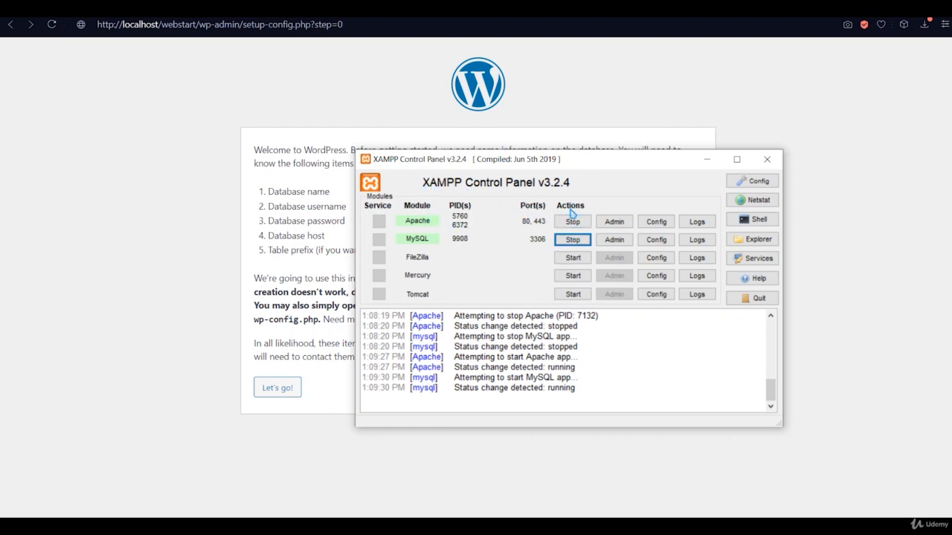
click(650, 113)
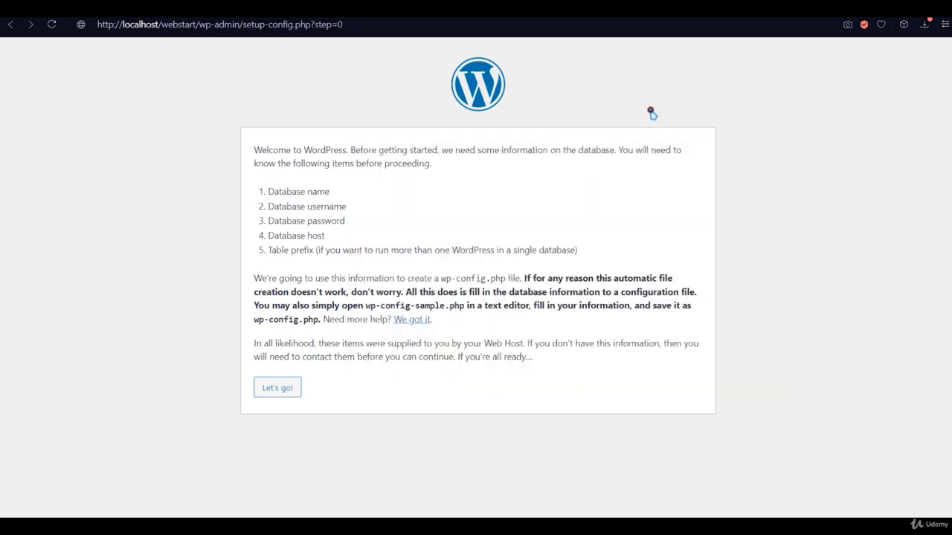
click(278, 386)
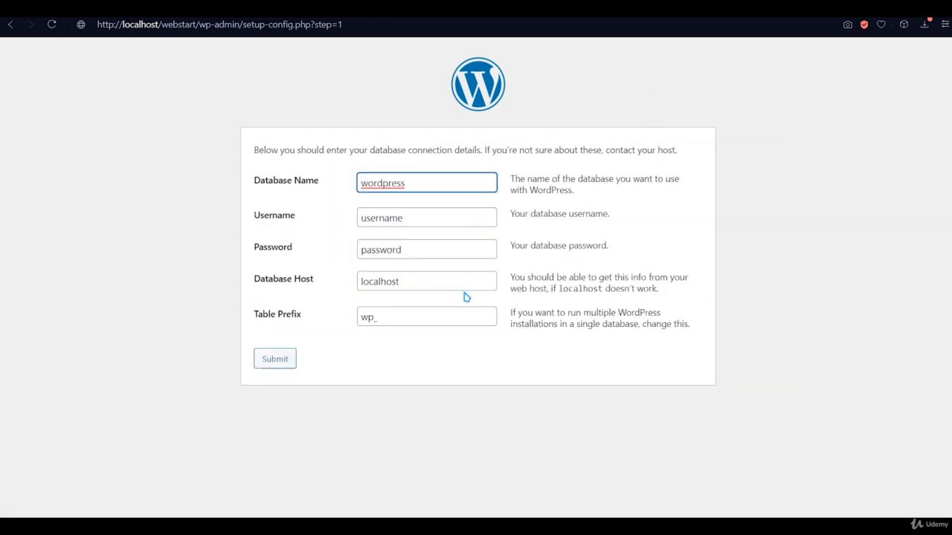
- Enter database name sartw and username root, and clear the password field
drag(420, 185, 354, 184)
text(sartw)
click(475, 154)
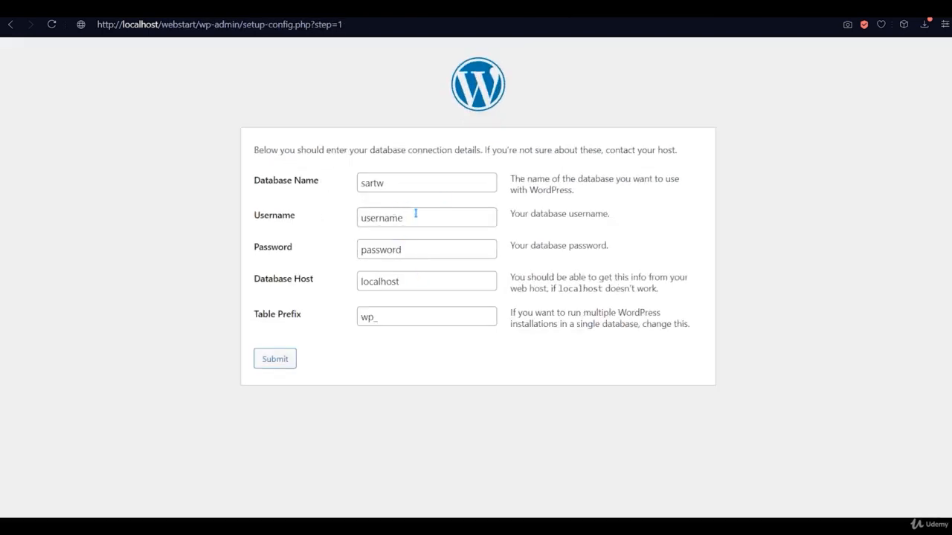
drag(416, 213, 359, 216)
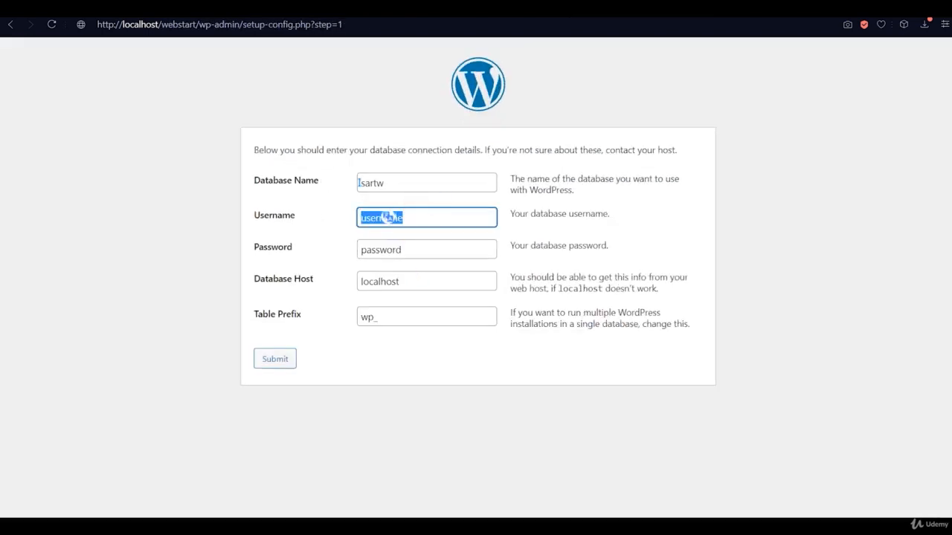
key(BackSpace)
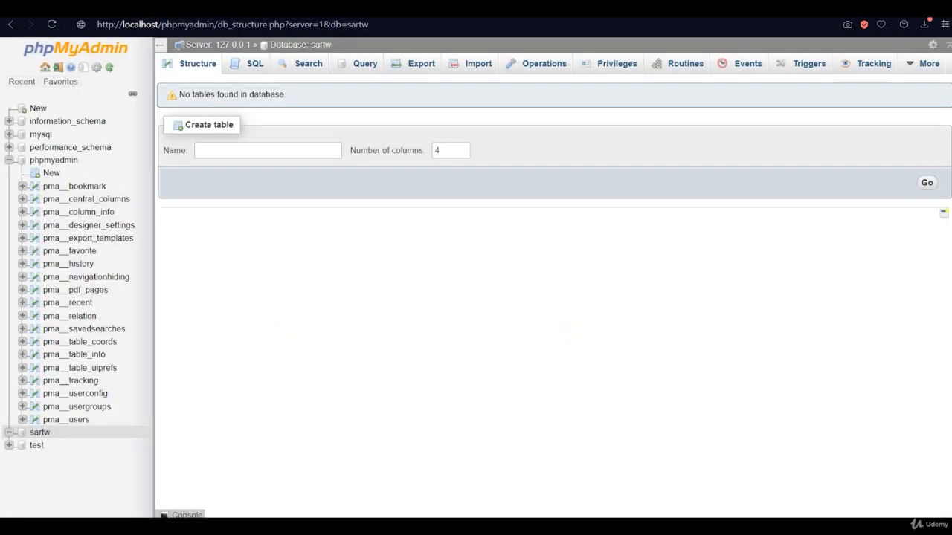
click(8, 160)
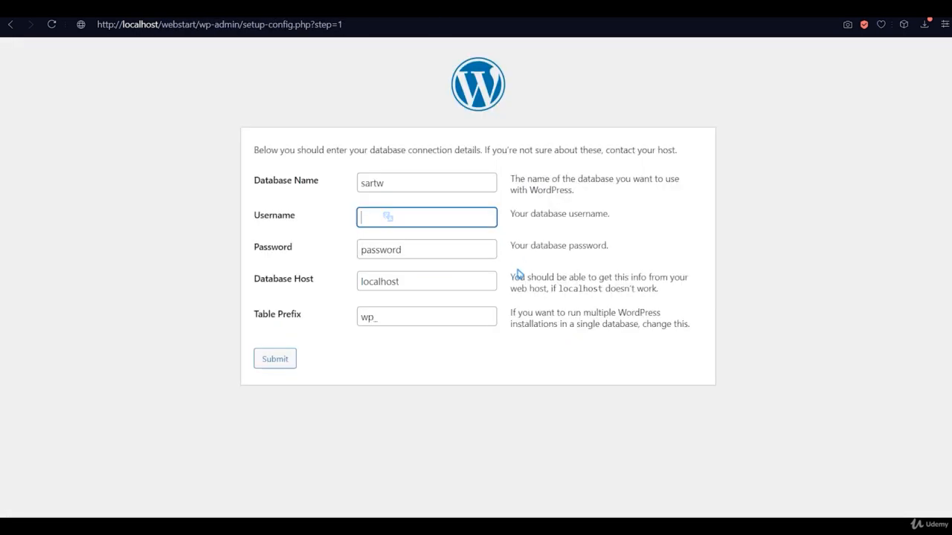
text(root)
drag(440, 255, 335, 253)
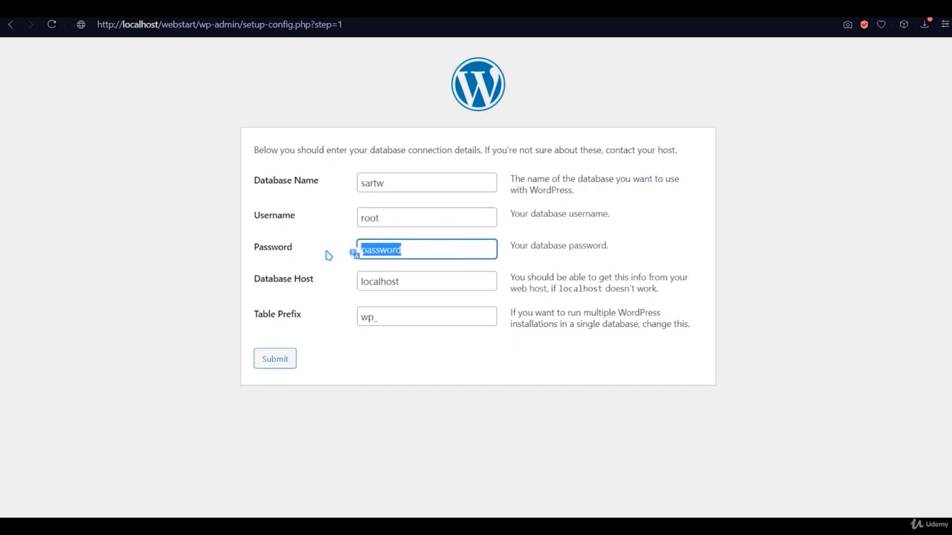
key(BackSpace)
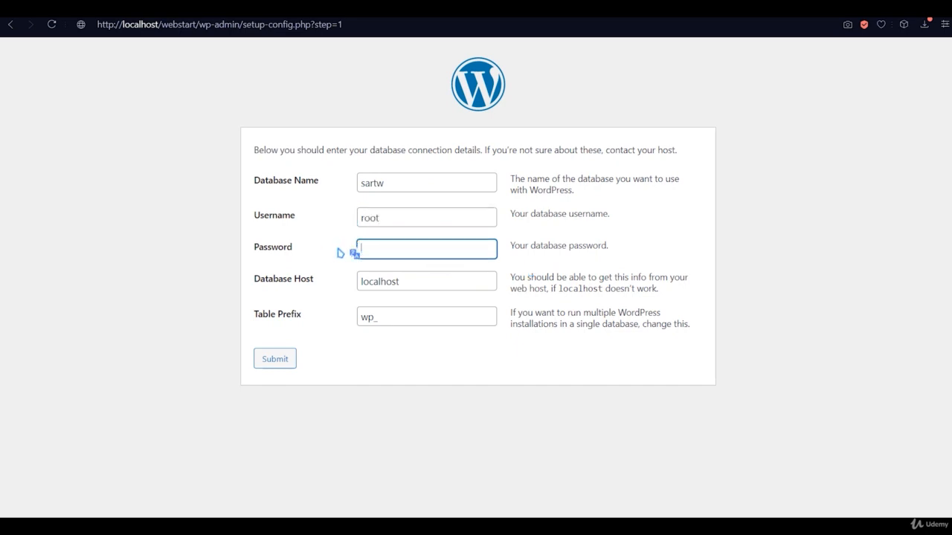
- Check the wp_ table prefix while glancing at the phpMyAdmin database list
click(378, 316)
double_click(379, 316)
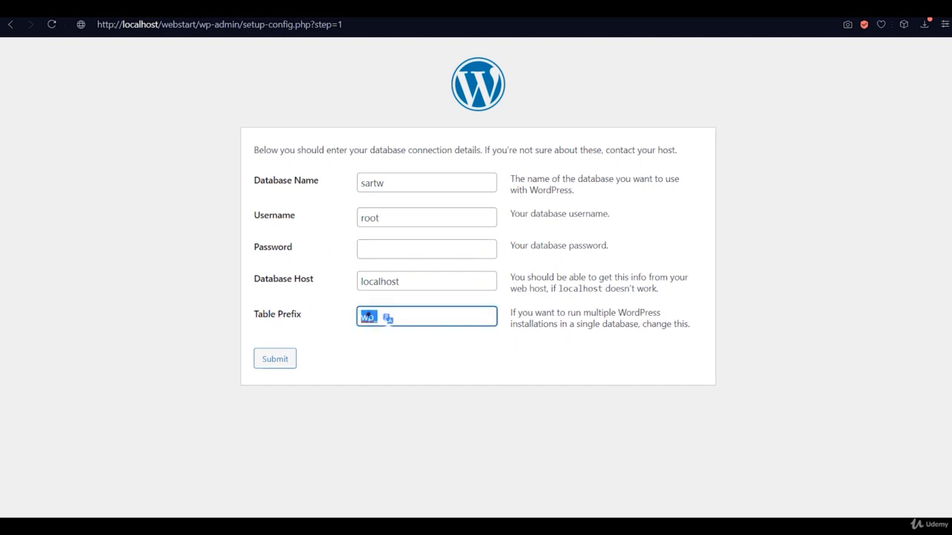
click(363, 317)
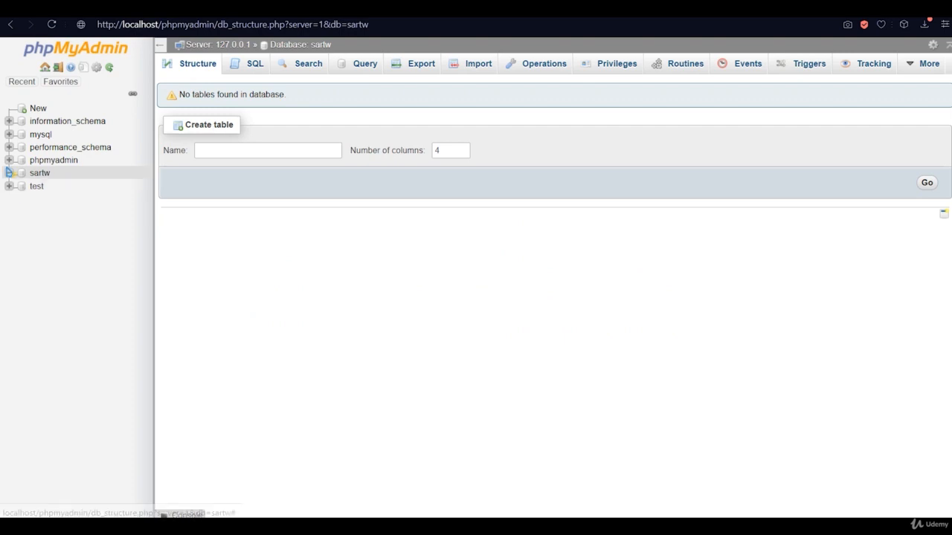
click(9, 159)
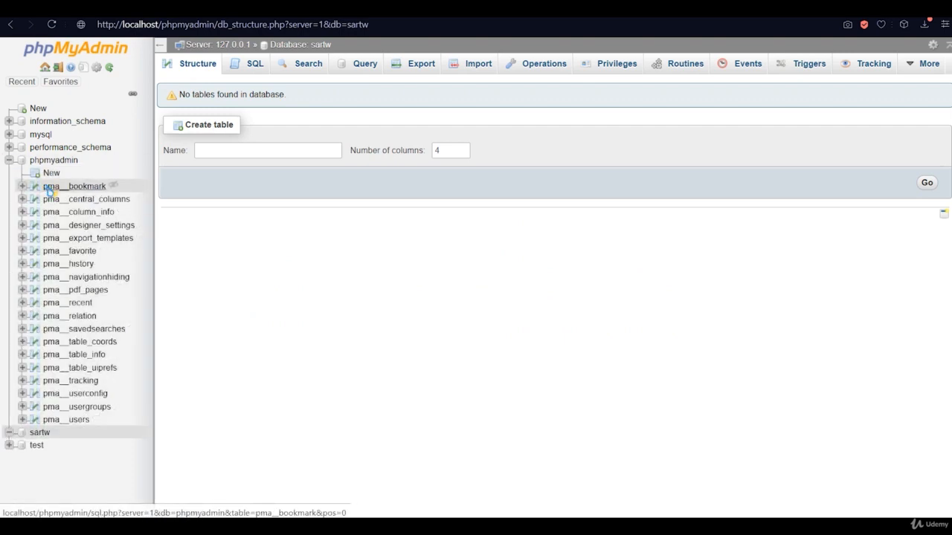
click(9, 160)
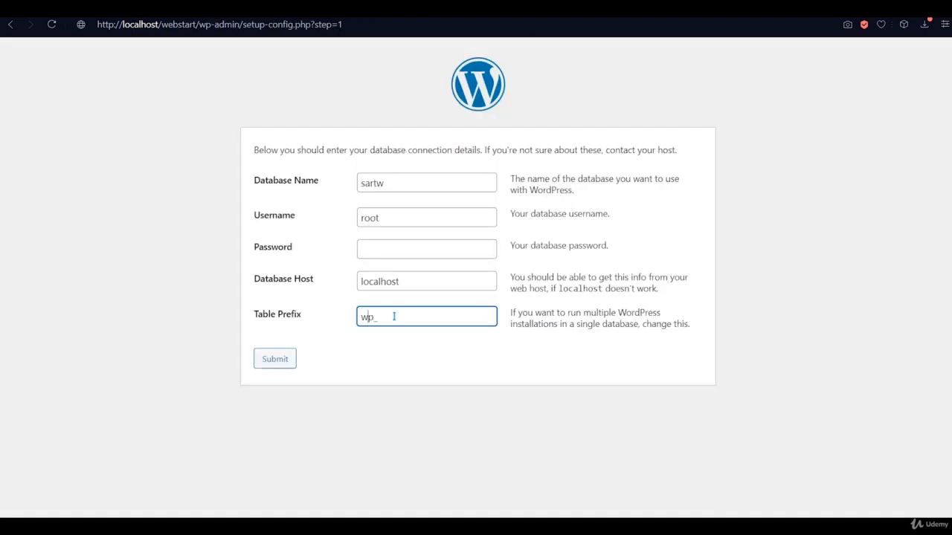
click(373, 317)
click(377, 318)
click(374, 318)
- Submit the database details, run the installation, and enter site title WebStart and username admin
click(290, 362)
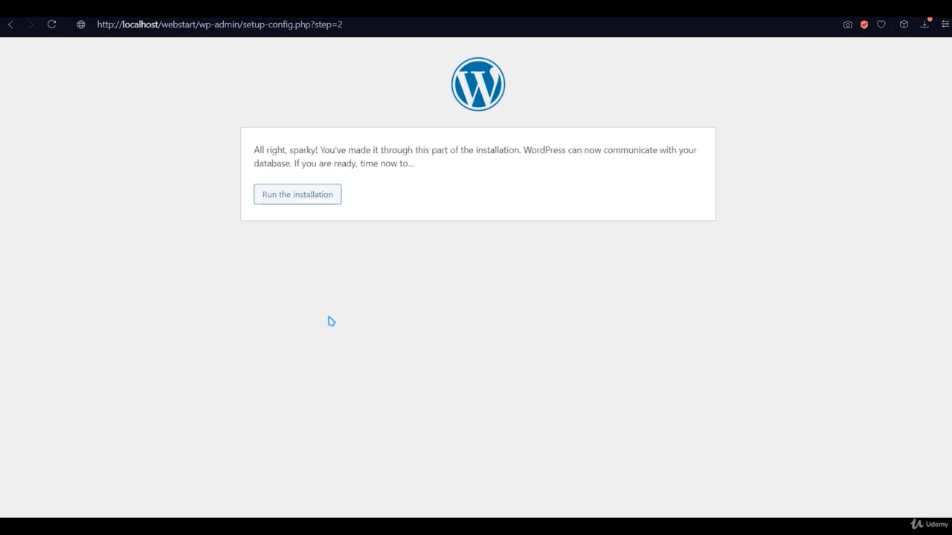
click(320, 196)
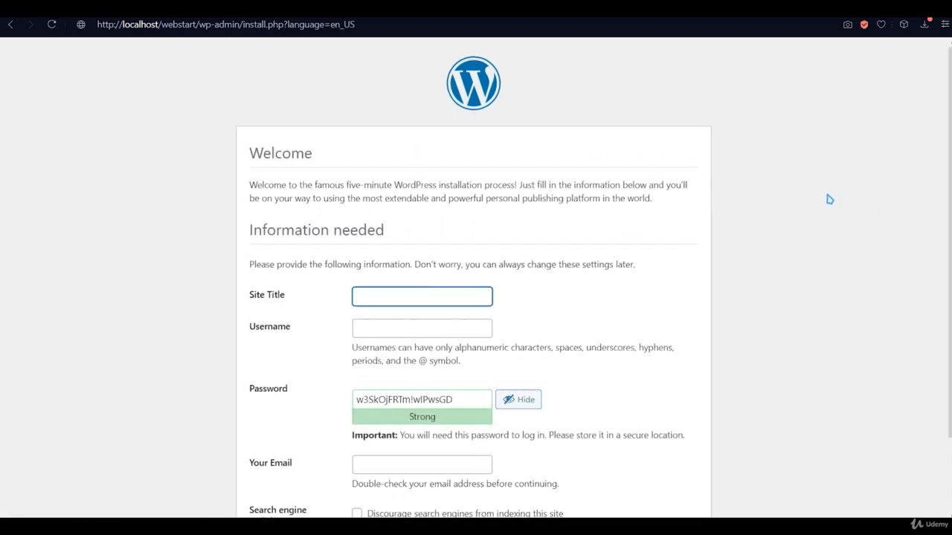
scroll(830, 200, down, 1)
click(422, 230)
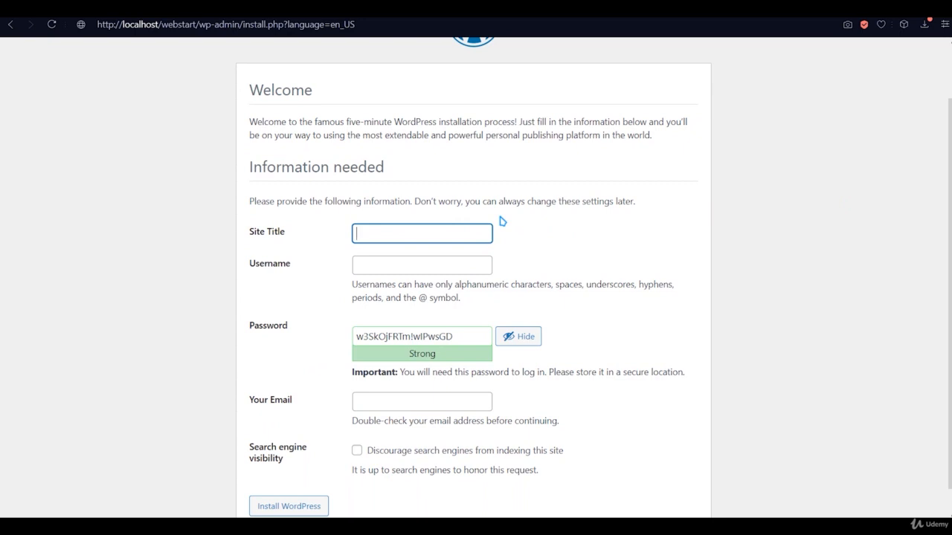
text(WebStart)
click(440, 265)
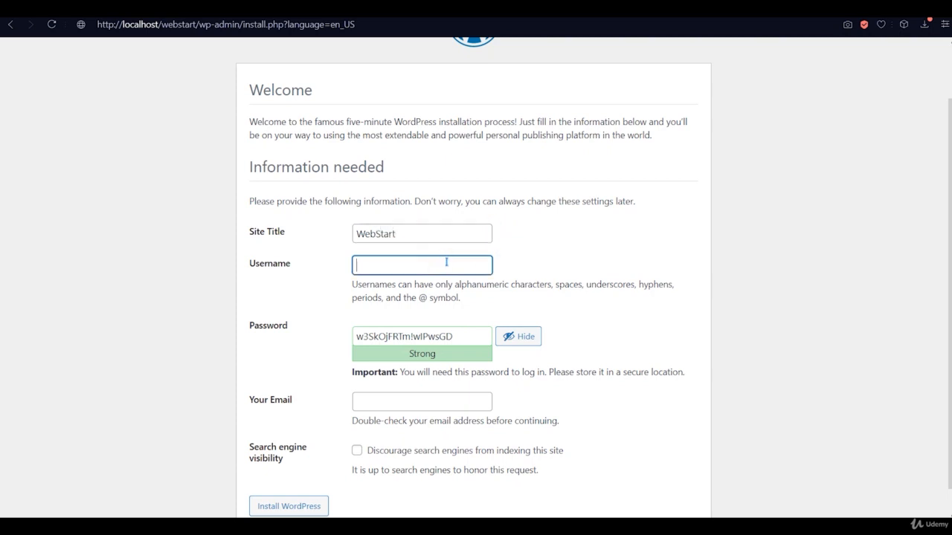
text(admin)
- Set a weak admin password, tick discourage search engines, and submit without an email
click(469, 339)
drag(470, 339, 322, 344)
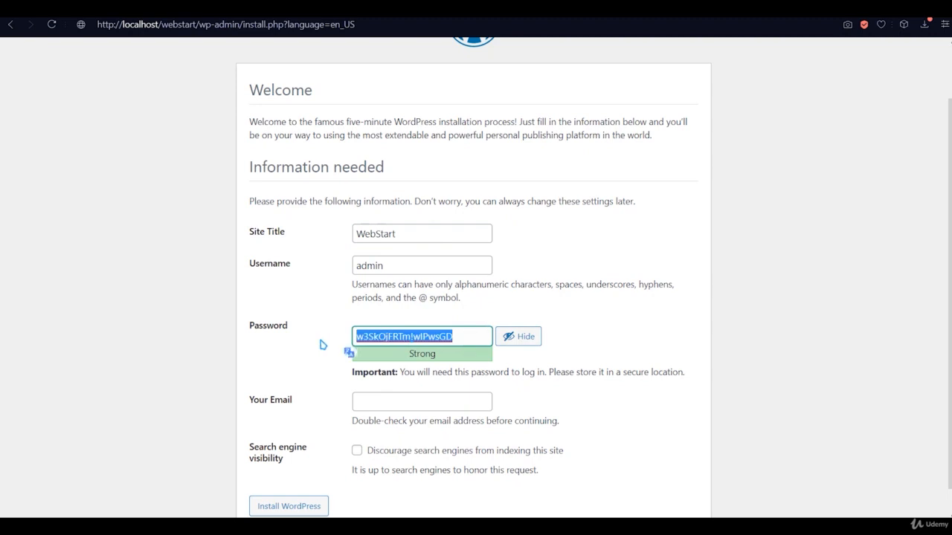
text(12344)
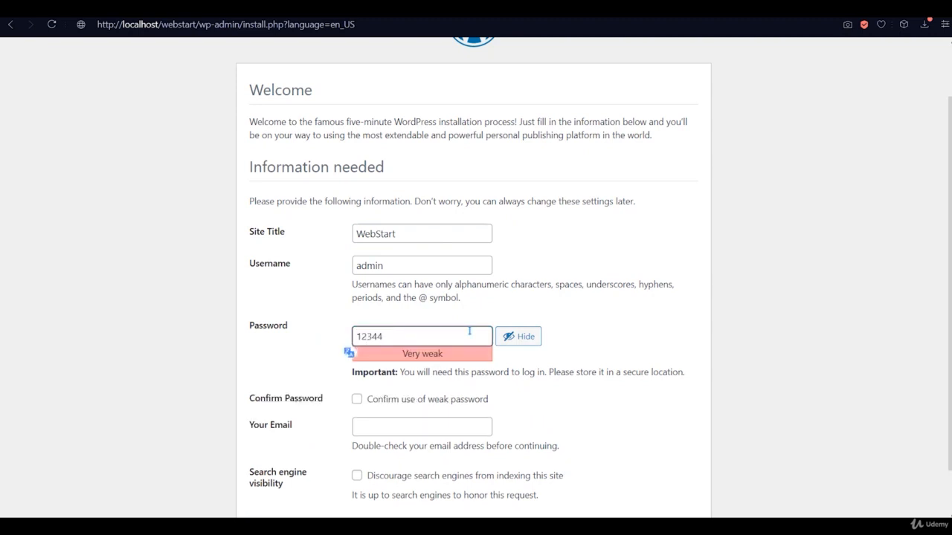
click(357, 399)
click(389, 336)
text(5)
scroll(470, 411, down, 1)
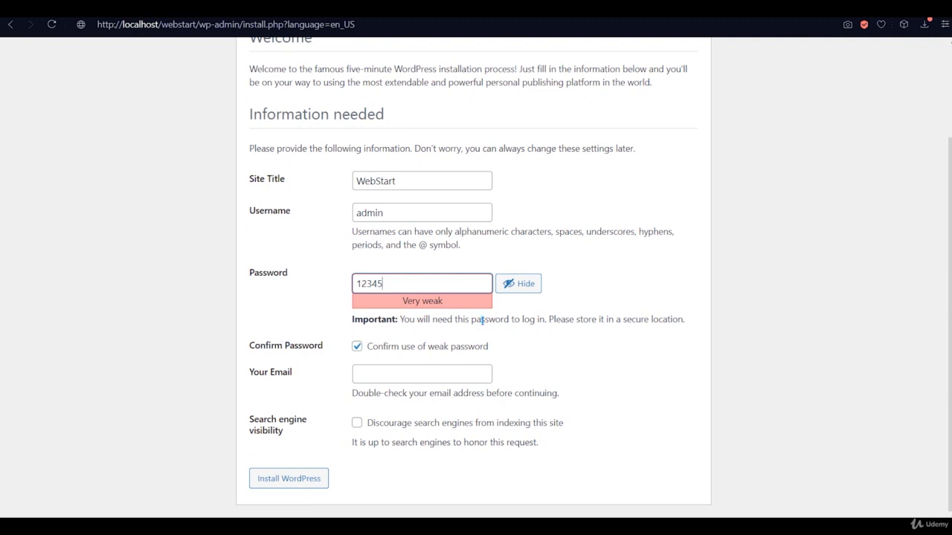
click(418, 372)
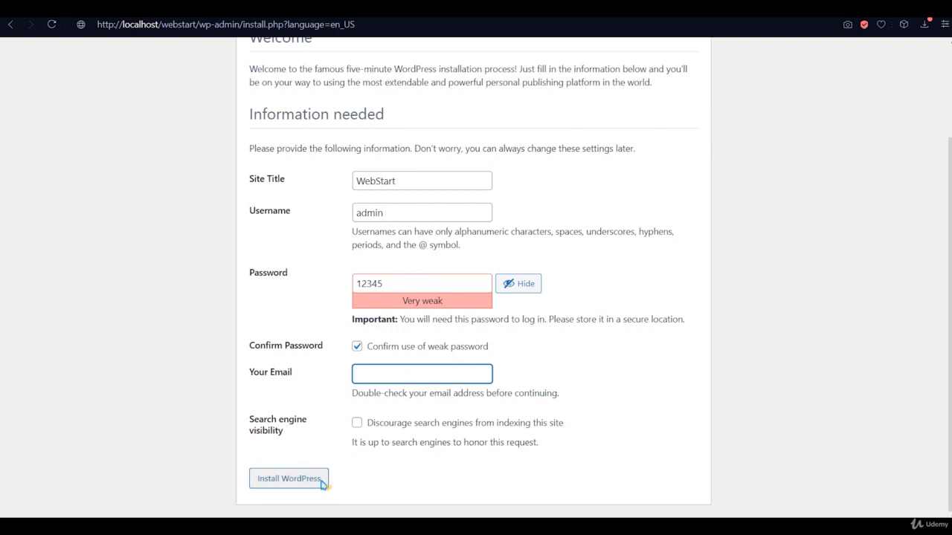
click(878, 12)
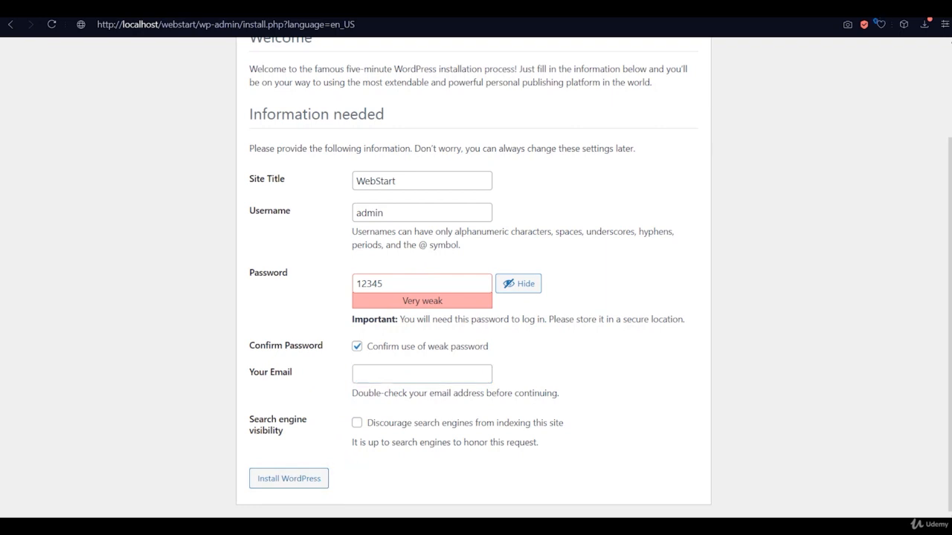
click(371, 424)
click(302, 480)
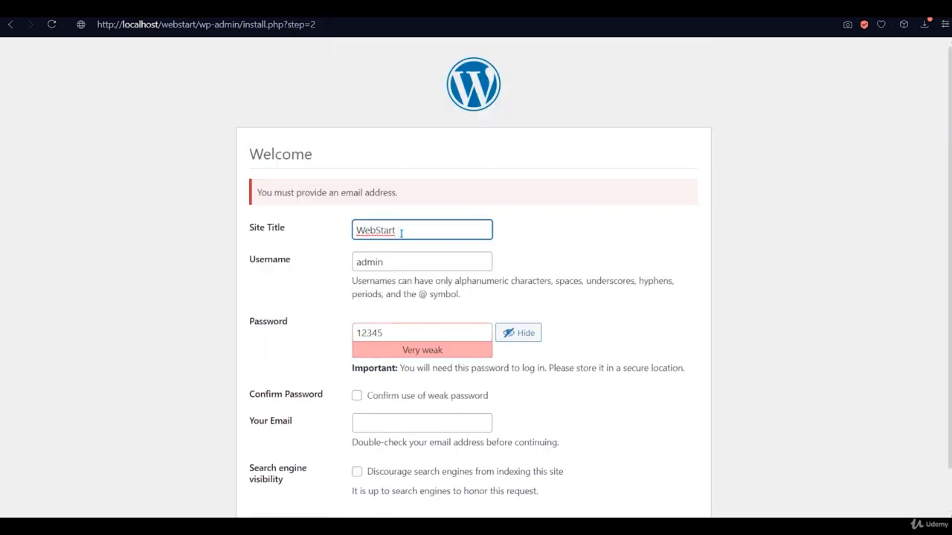
- Enter the site email address, tick both weak-password and discourage-search boxes, and install WordPress
click(401, 233)
scroll(386, 219, down, 1)
click(396, 374)
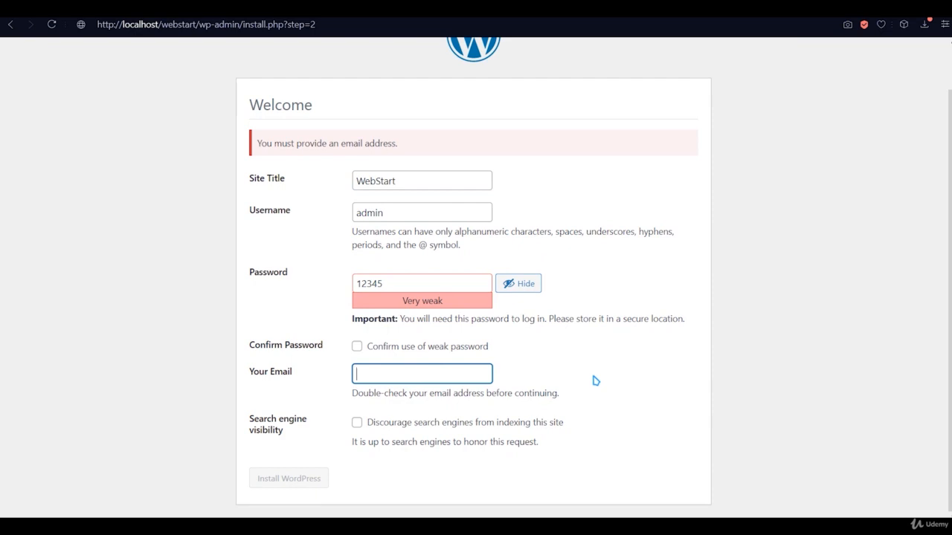
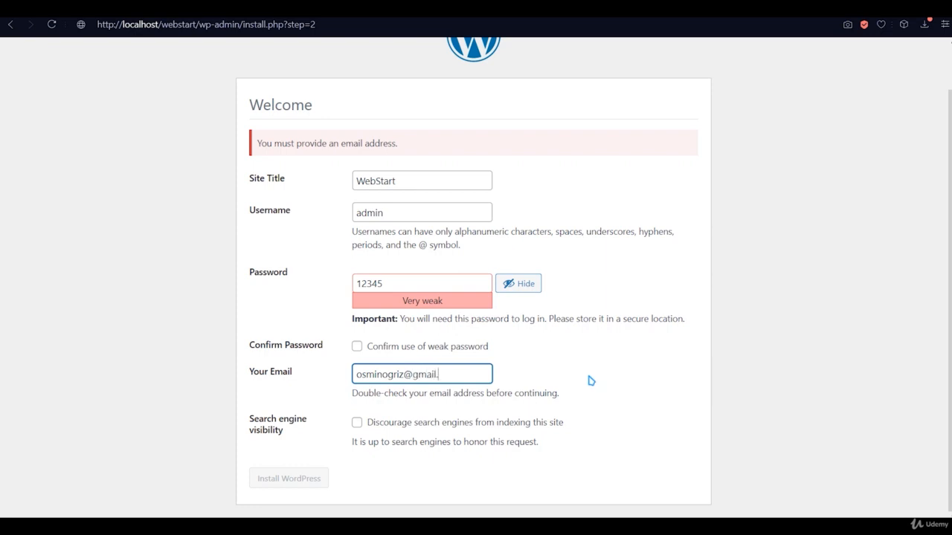
click(358, 422)
click(360, 346)
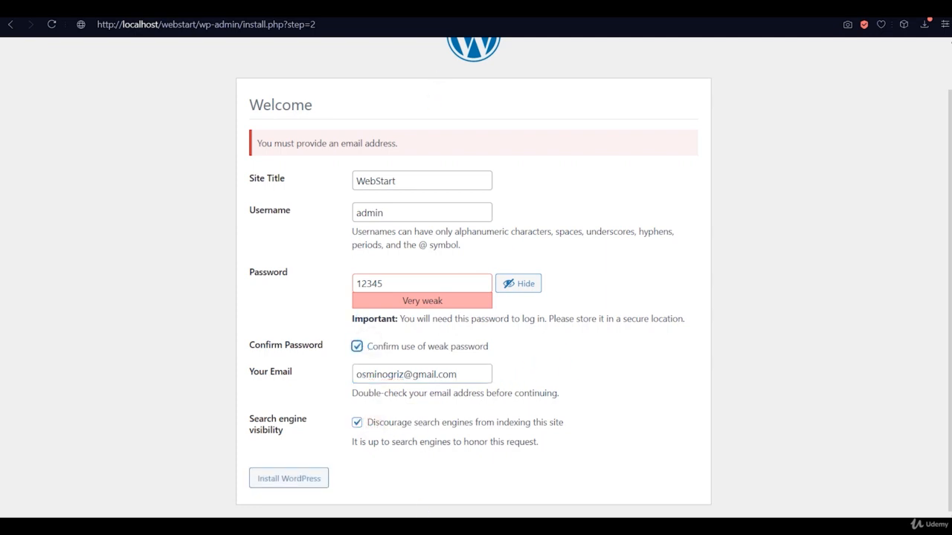
click(307, 479)
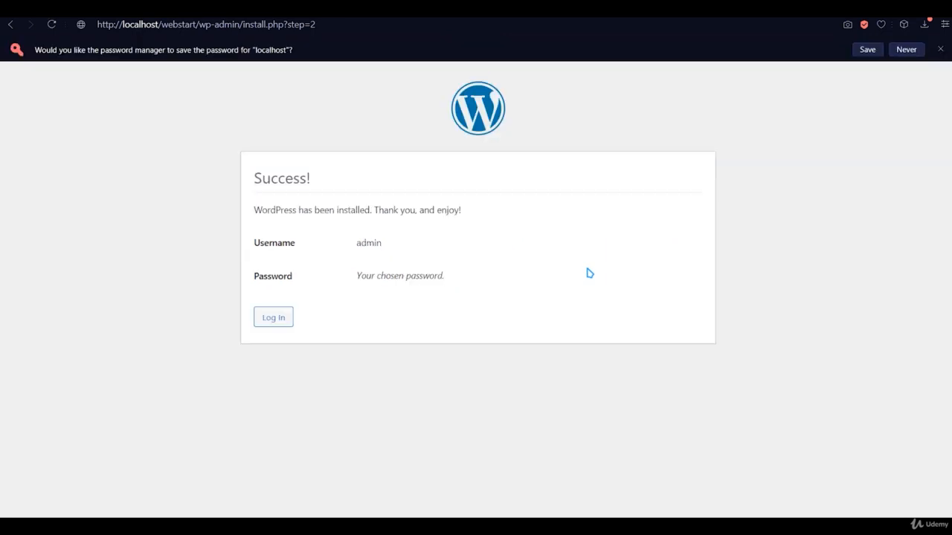
- Log in as admin with the account password
click(270, 330)
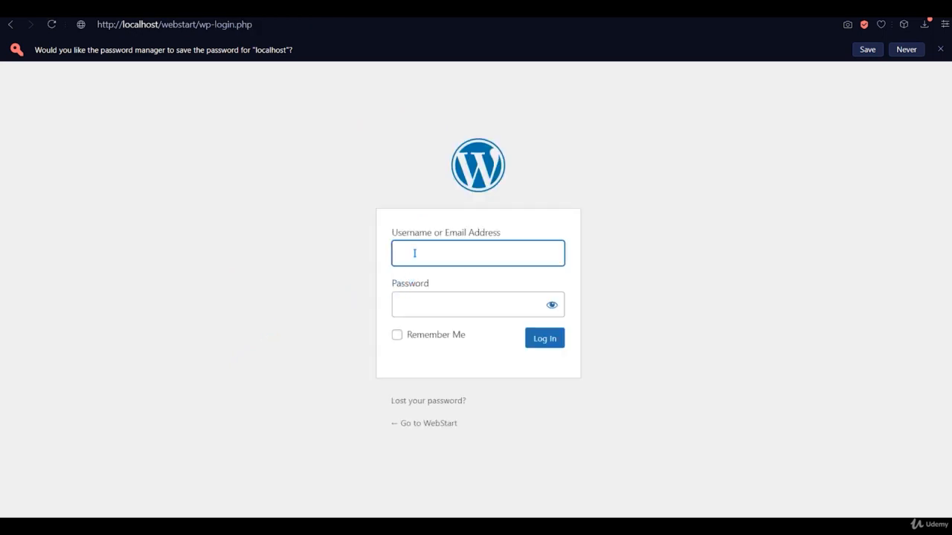
click(414, 253)
click(431, 286)
click(427, 304)
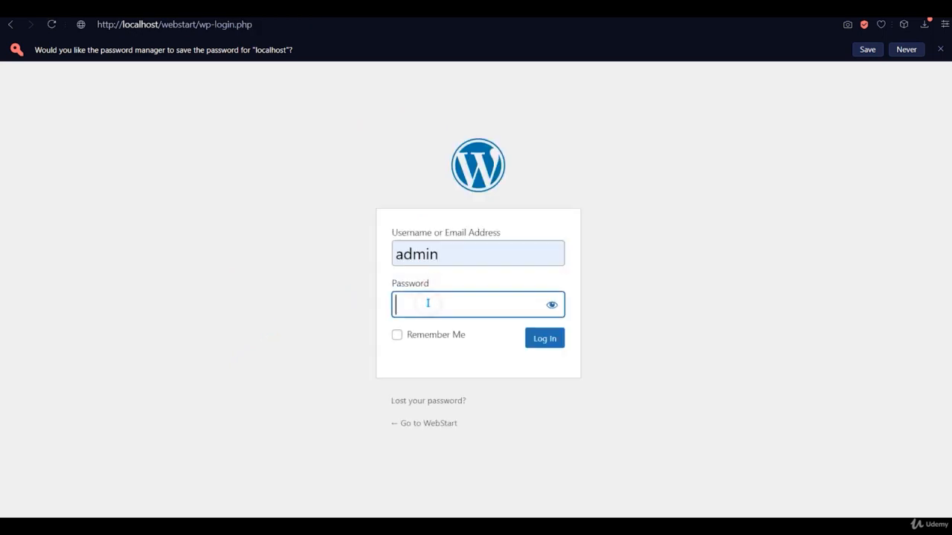
text(12345)
click(545, 340)
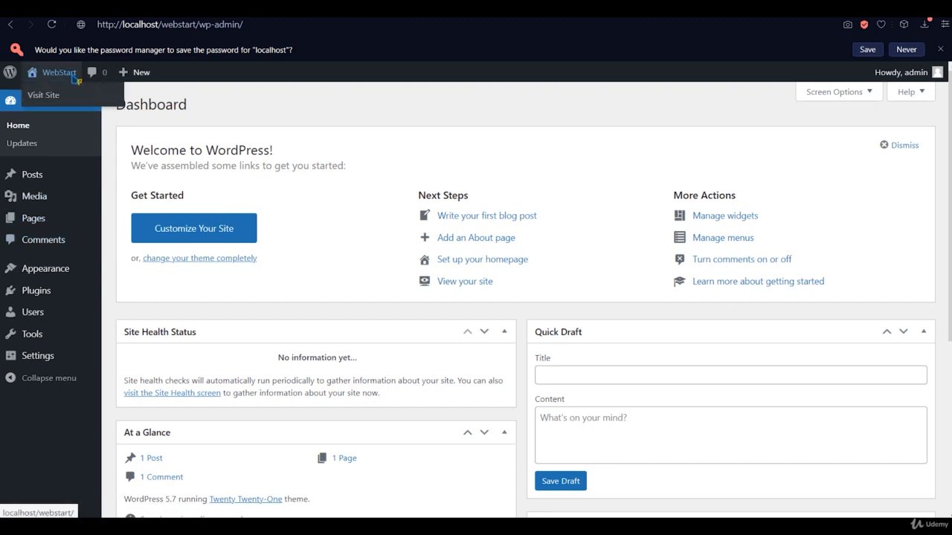
- Visit the site's front page to see the Hello world post
click(59, 72)
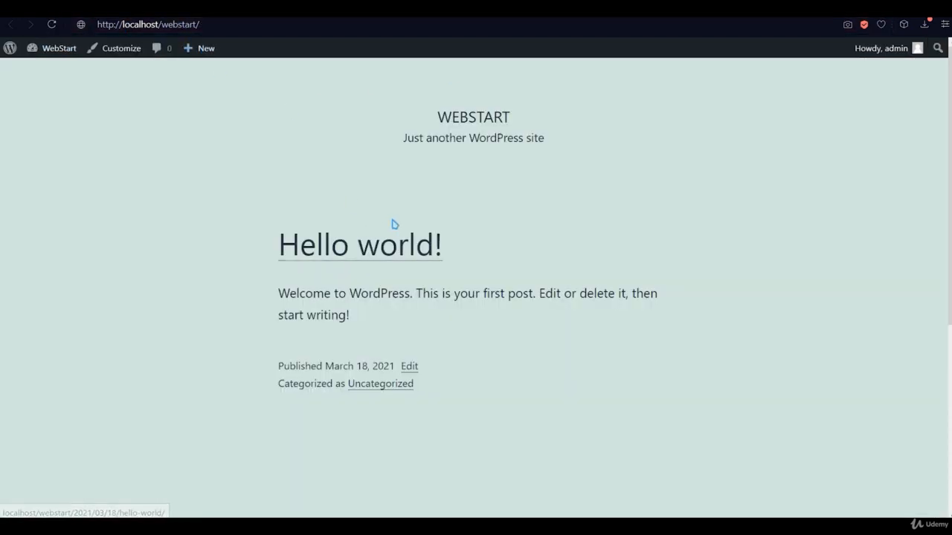
scroll(393, 223, down, 4)
scroll(688, 224, up, 5)
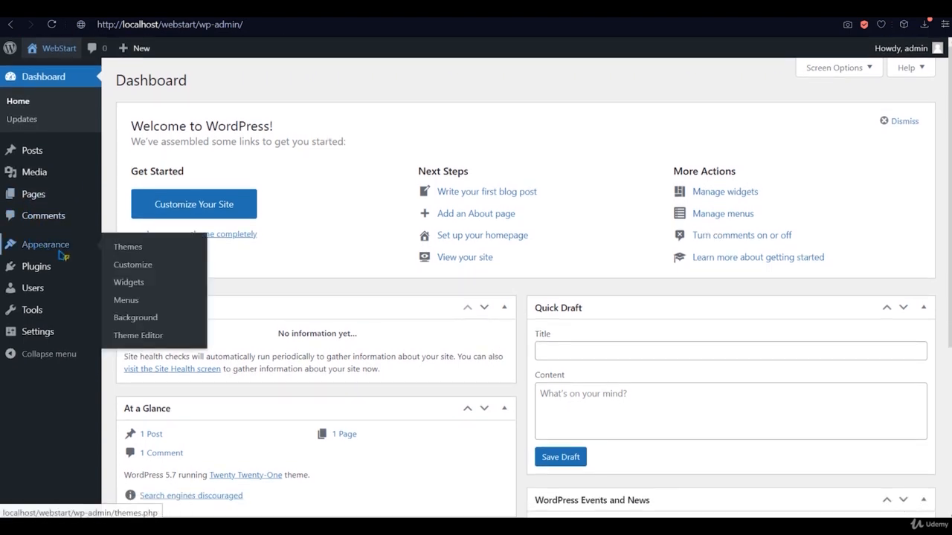
- Activate Twenty Nineteen, preview it in the Customizer, and go back to the Themes page
click(117, 246)
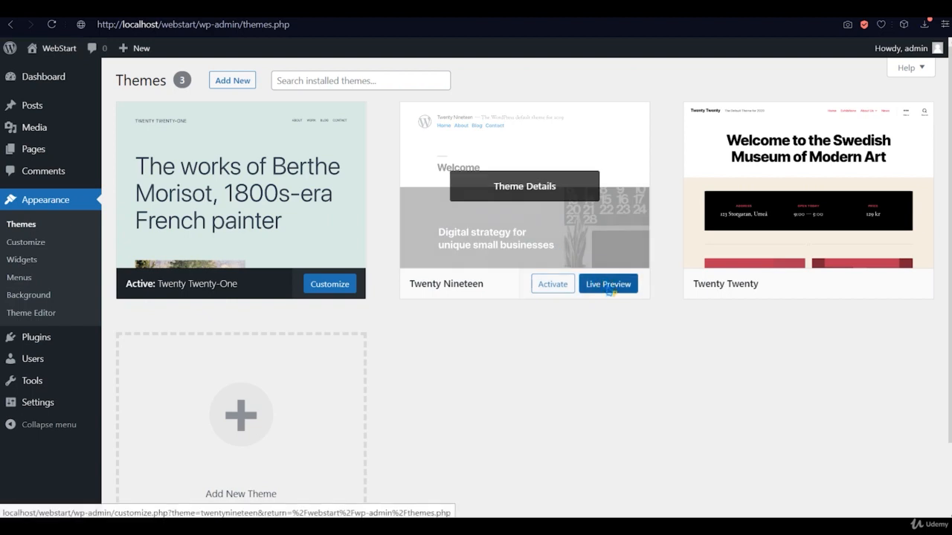
click(554, 288)
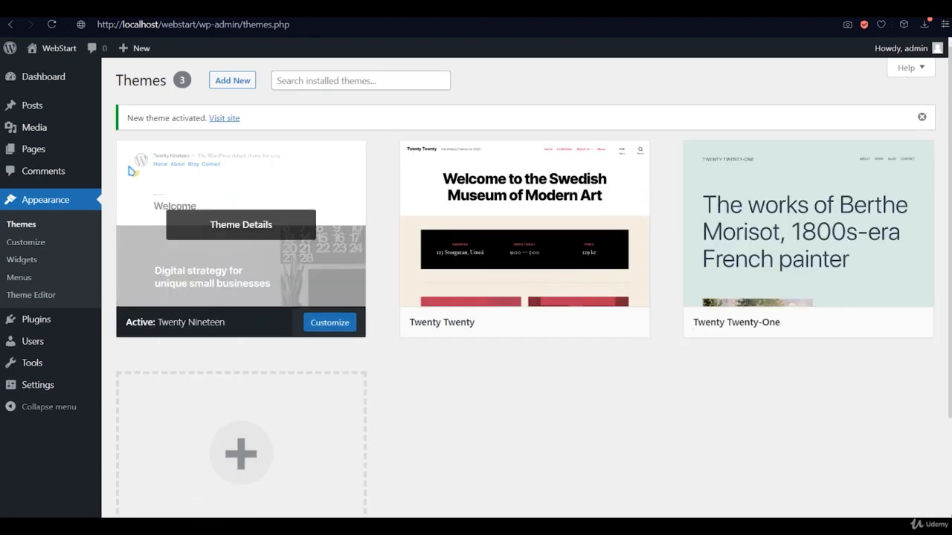
click(44, 245)
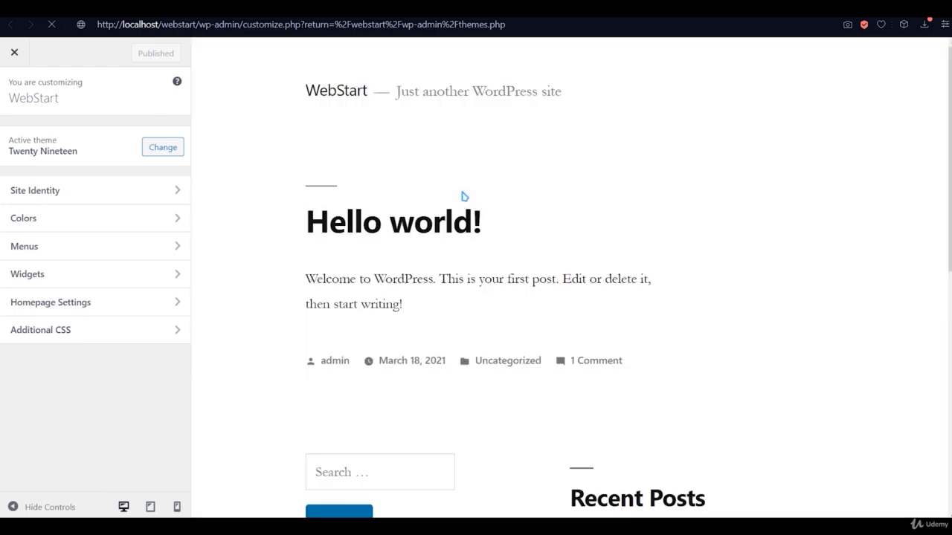
scroll(572, 188, down, 7)
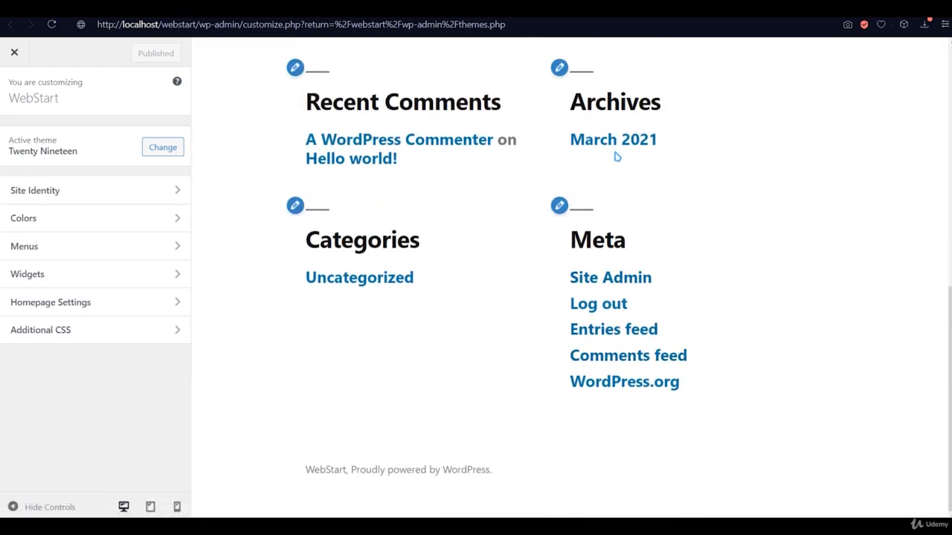
scroll(461, 148, up, 3)
scroll(460, 162, up, 3)
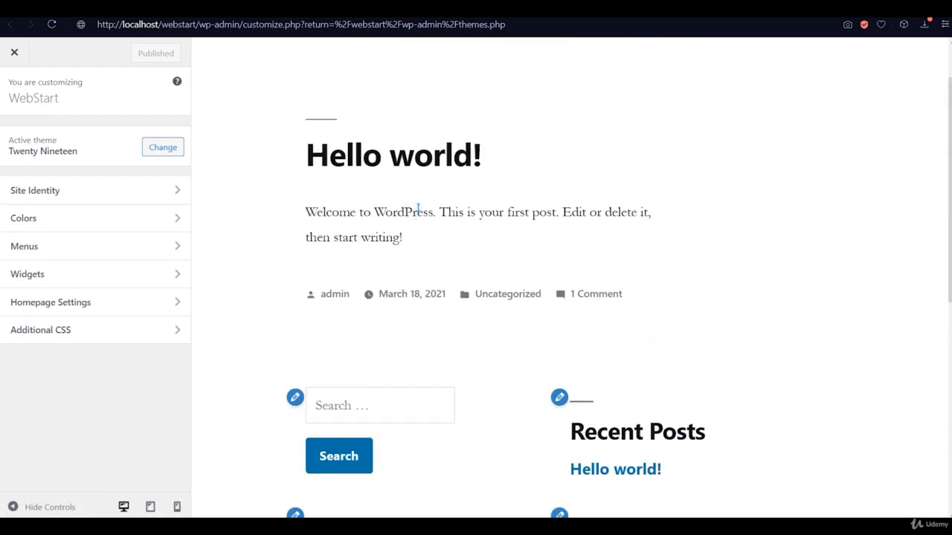
drag(420, 247, 351, 210)
click(417, 240)
scroll(440, 250, up, 1)
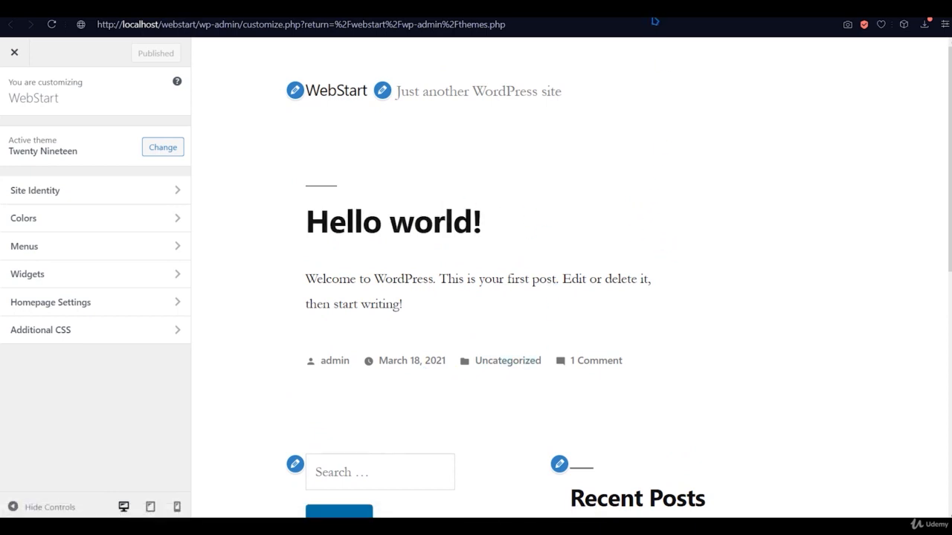
click(149, 9)
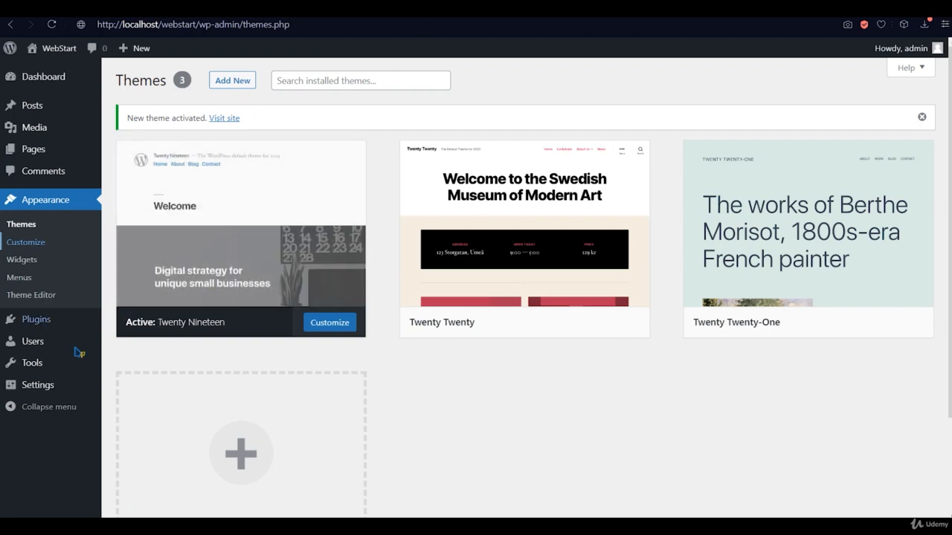
- Open General Settings and review the site title and tagline
click(63, 384)
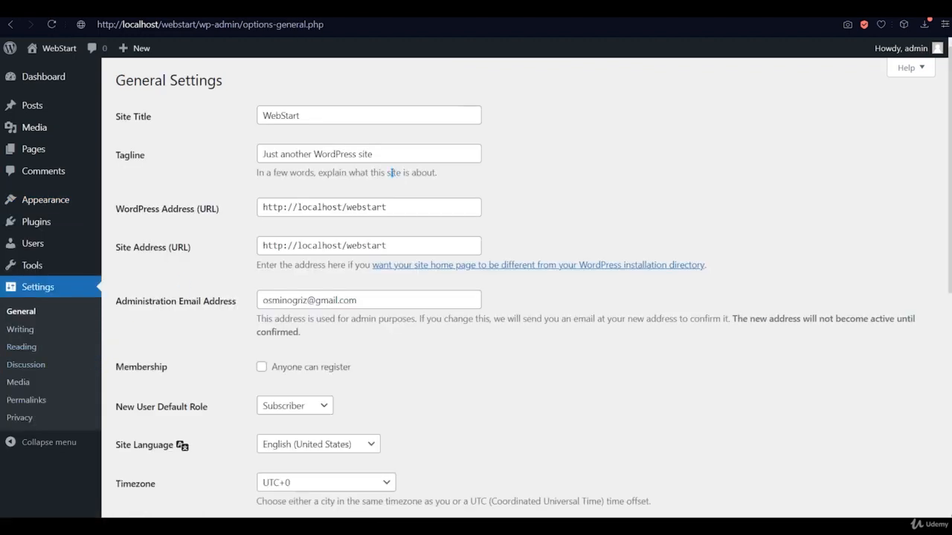
click(305, 113)
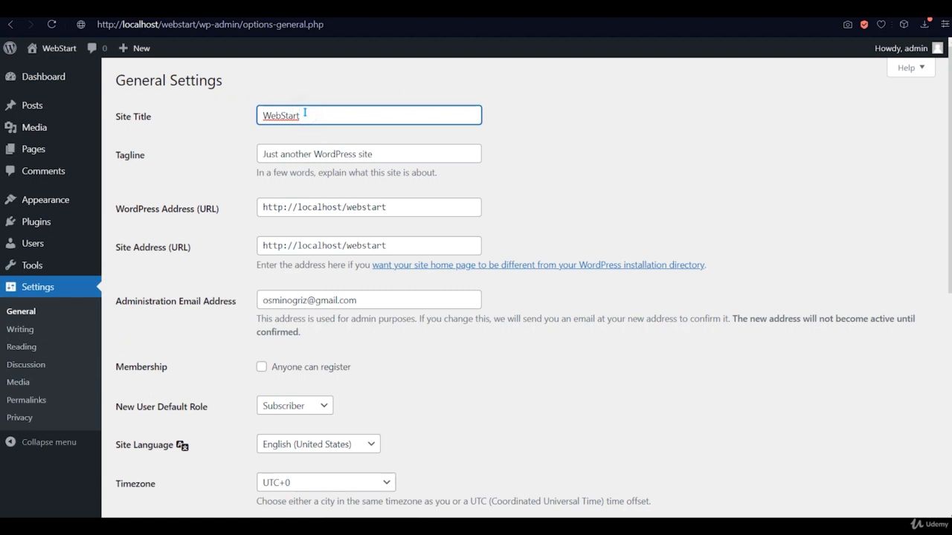
click(343, 149)
drag(381, 153, 256, 154)
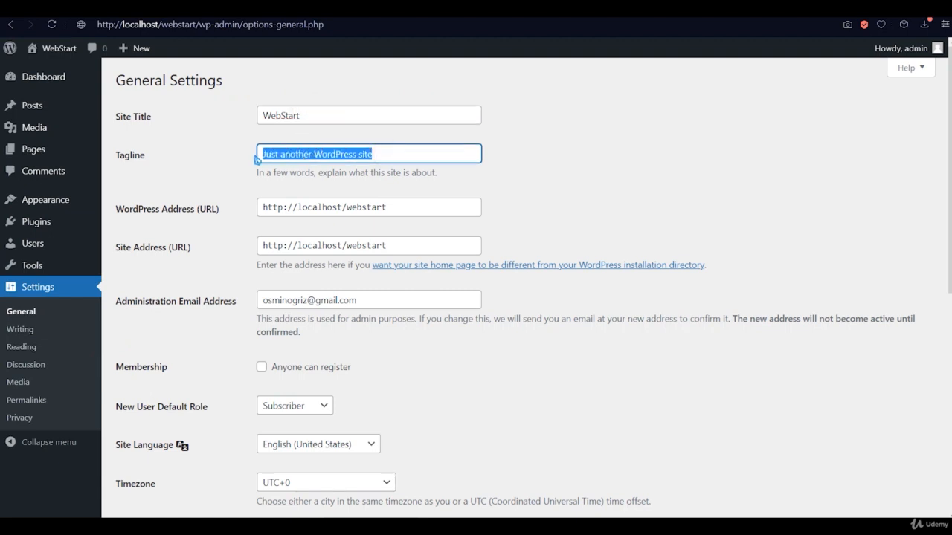
click(256, 153)
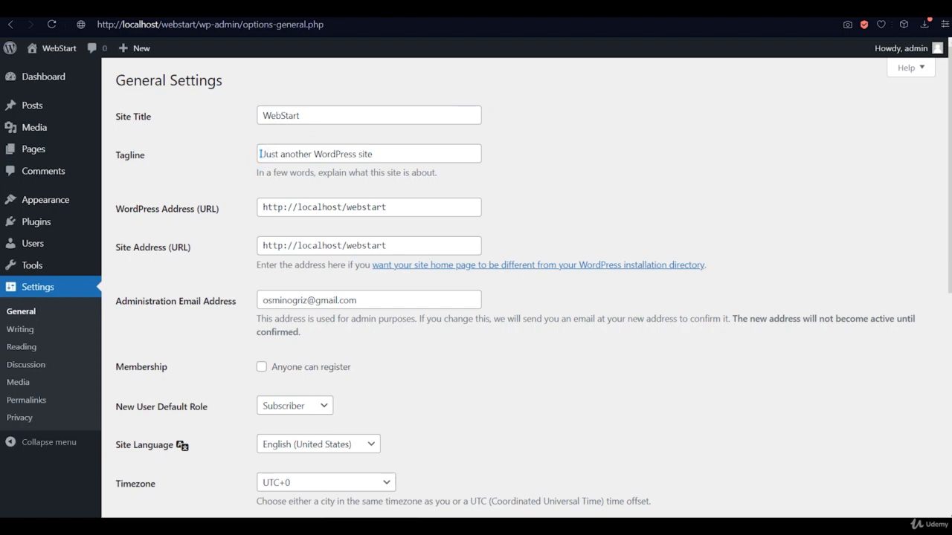
drag(259, 154, 386, 155)
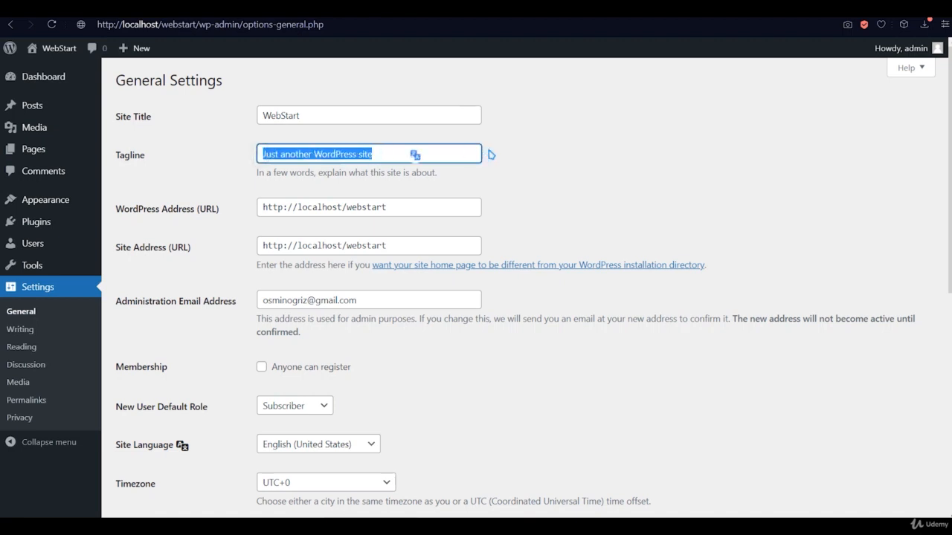
click(531, 162)
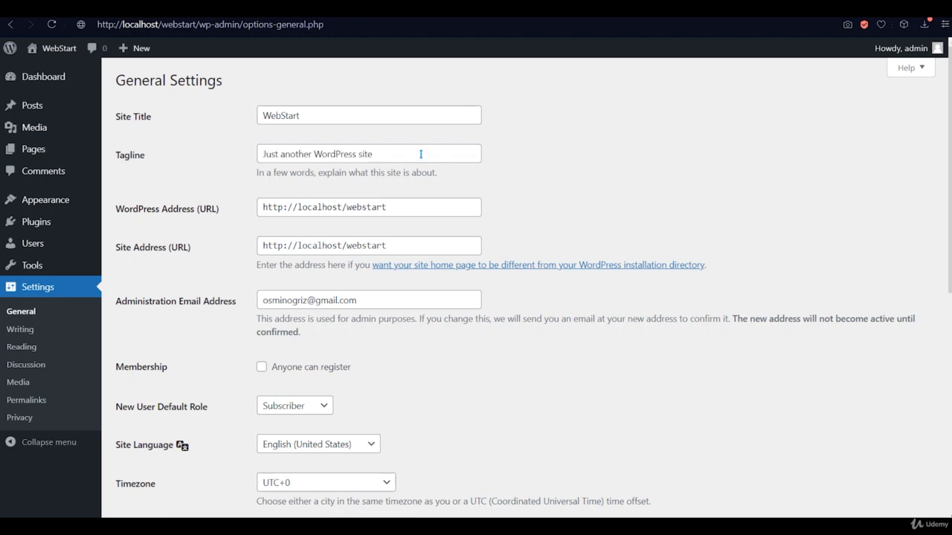
- Tick Membership 'Anyone can register' and save the changes
scroll(423, 154, down, 1)
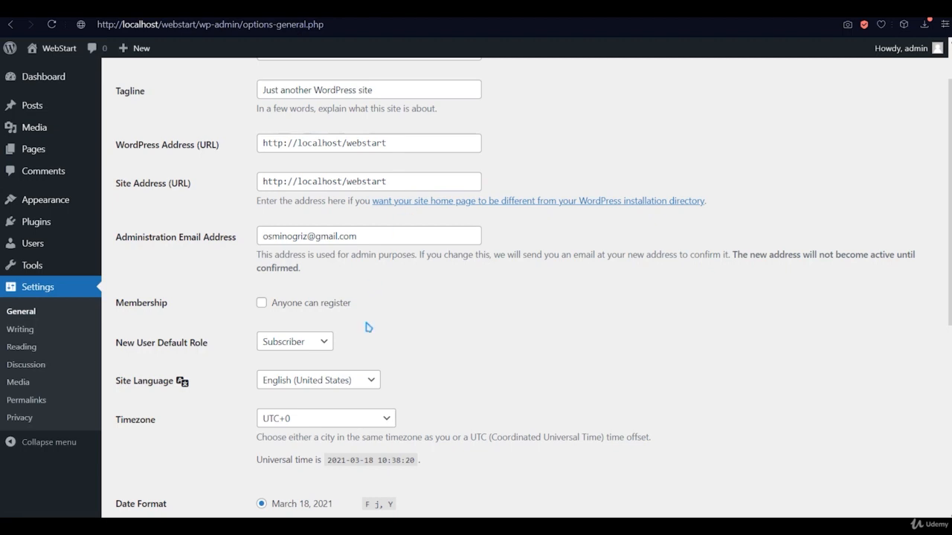
scroll(263, 254, down, 1)
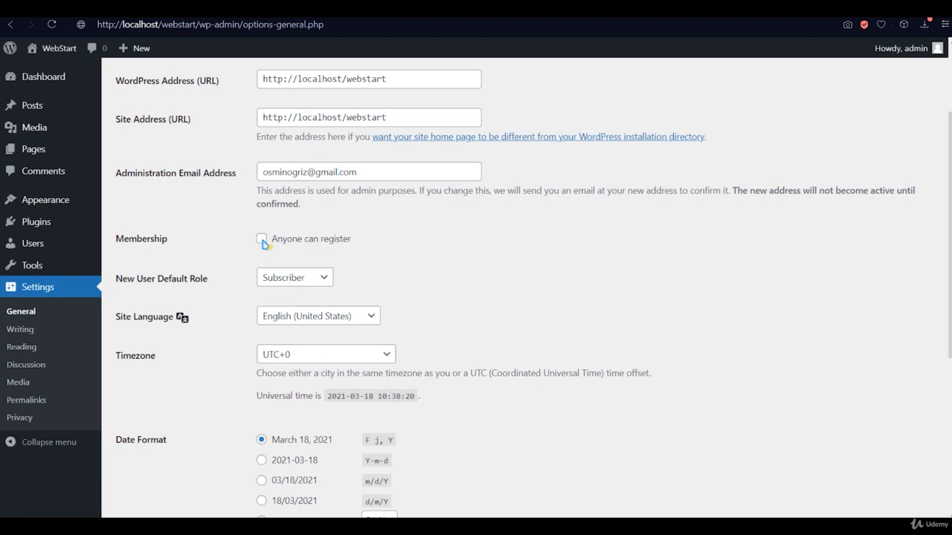
click(262, 240)
scroll(428, 250, down, 2)
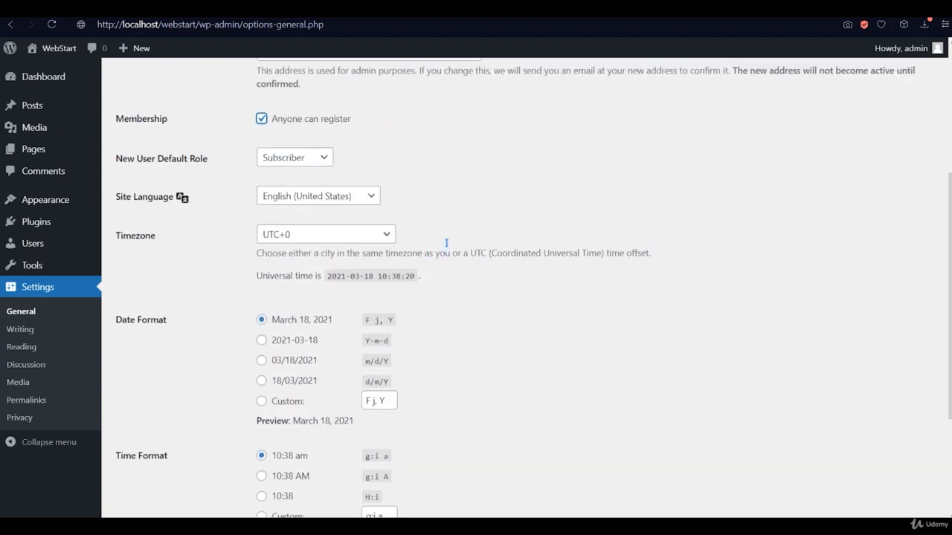
scroll(446, 242, up, 1)
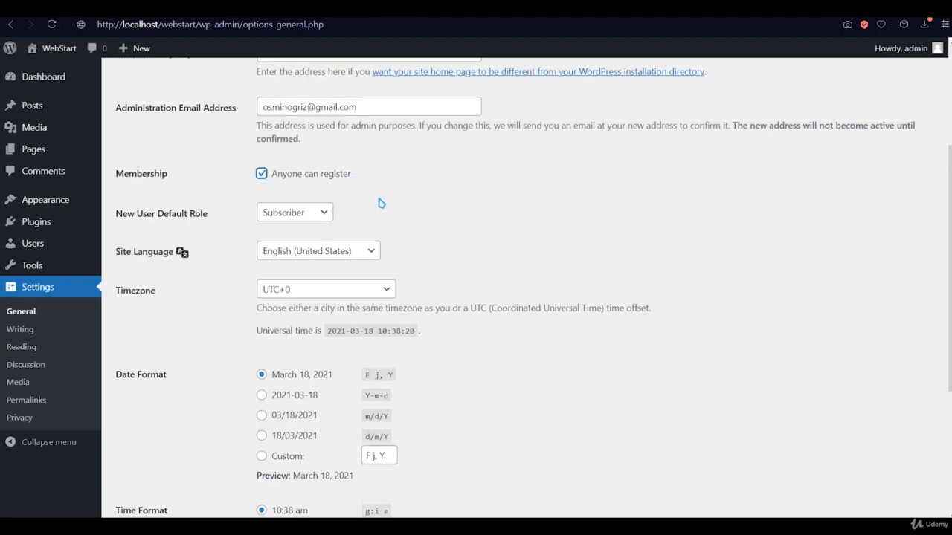
scroll(379, 204, down, 2)
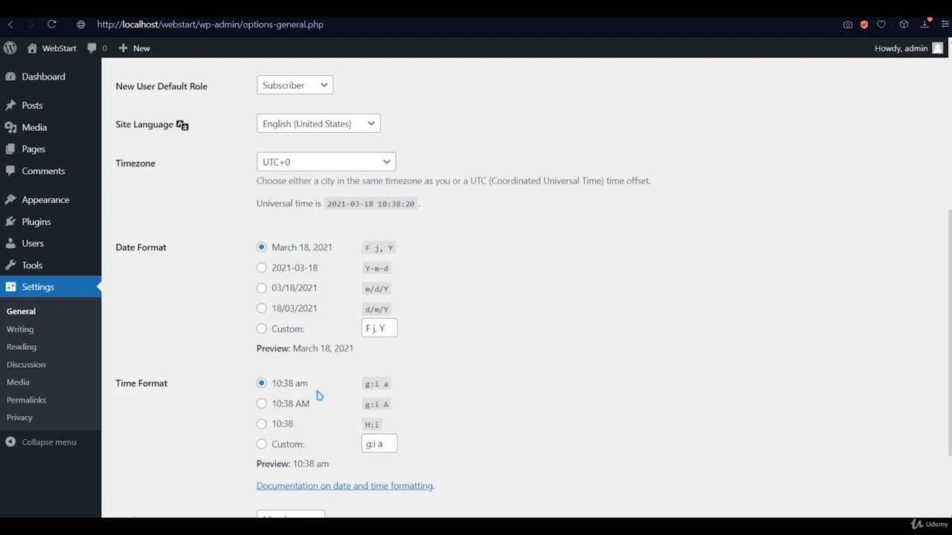
scroll(317, 394, down, 2)
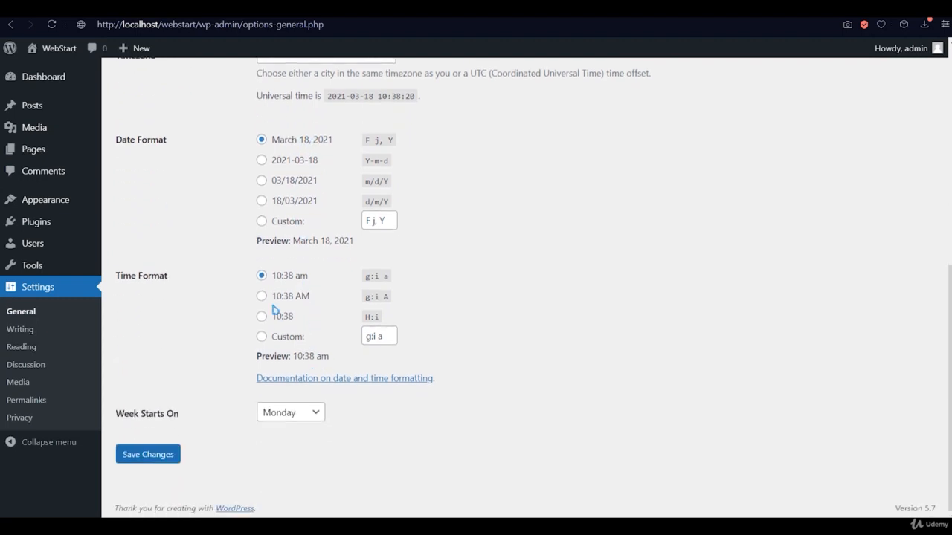
click(149, 456)
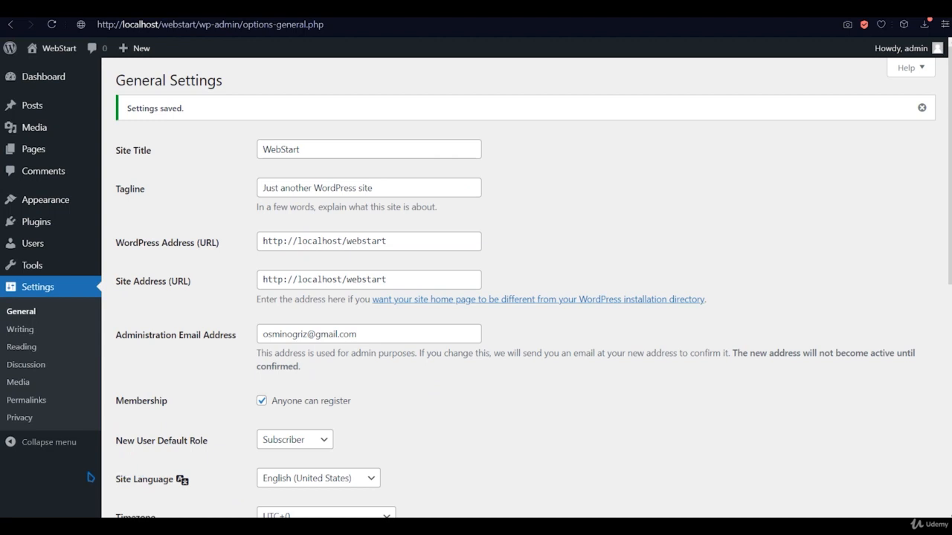
- In Settings > Permalinks, choose the Post name structure and save
click(33, 404)
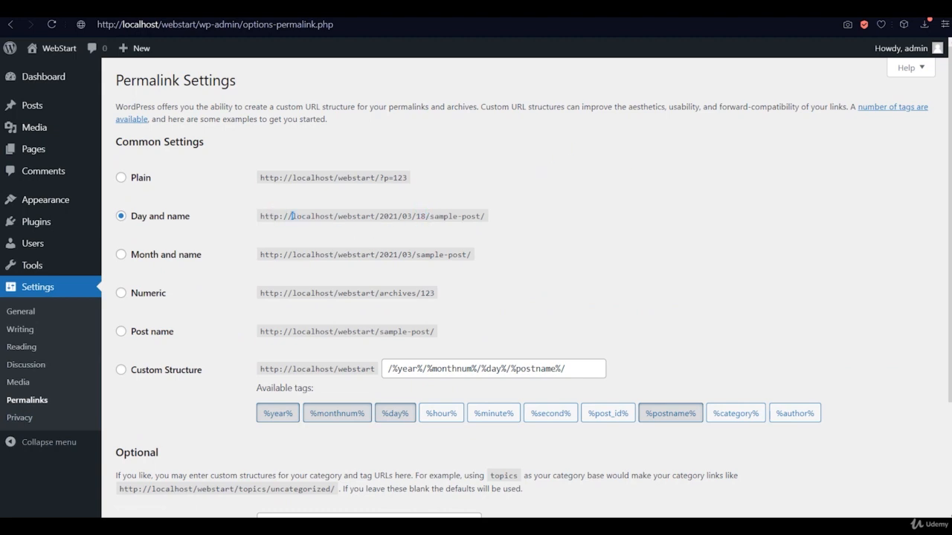
drag(379, 215, 414, 216)
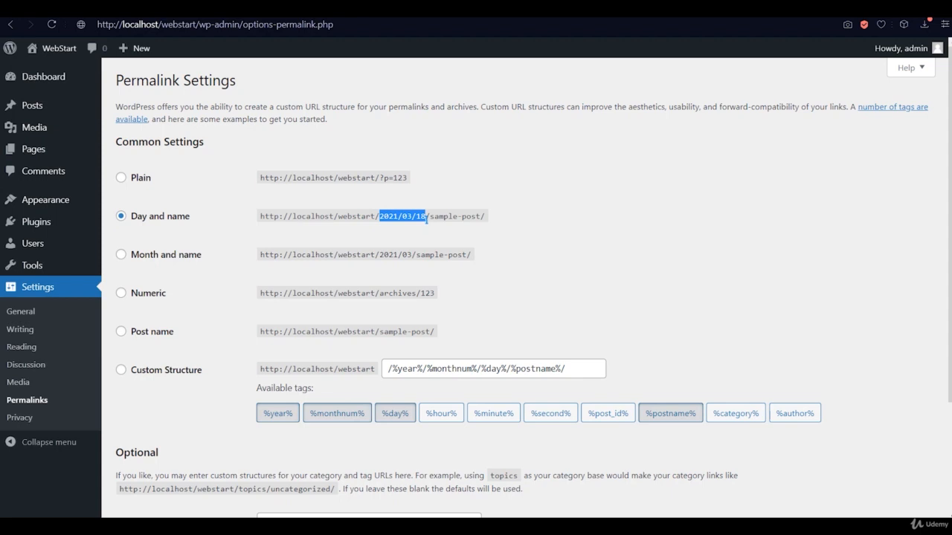
drag(426, 217, 512, 208)
click(512, 208)
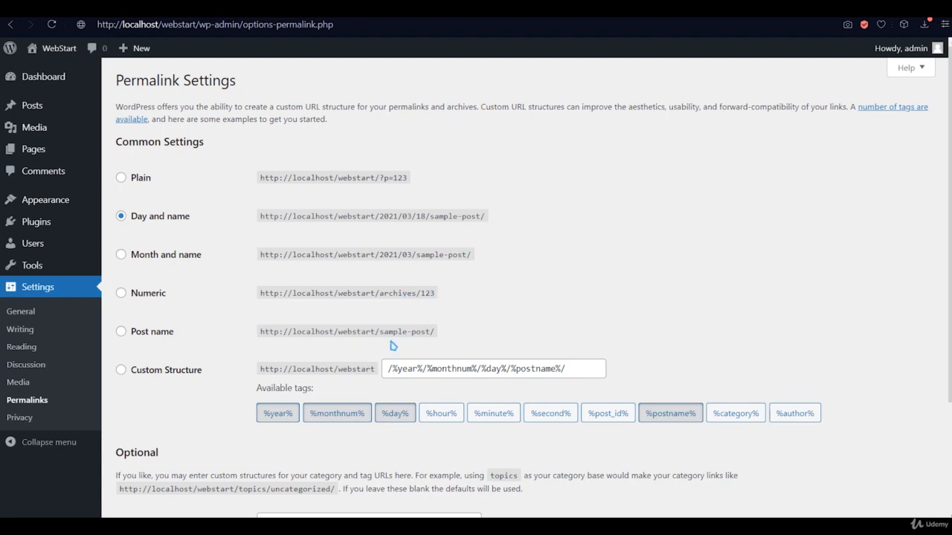
click(164, 335)
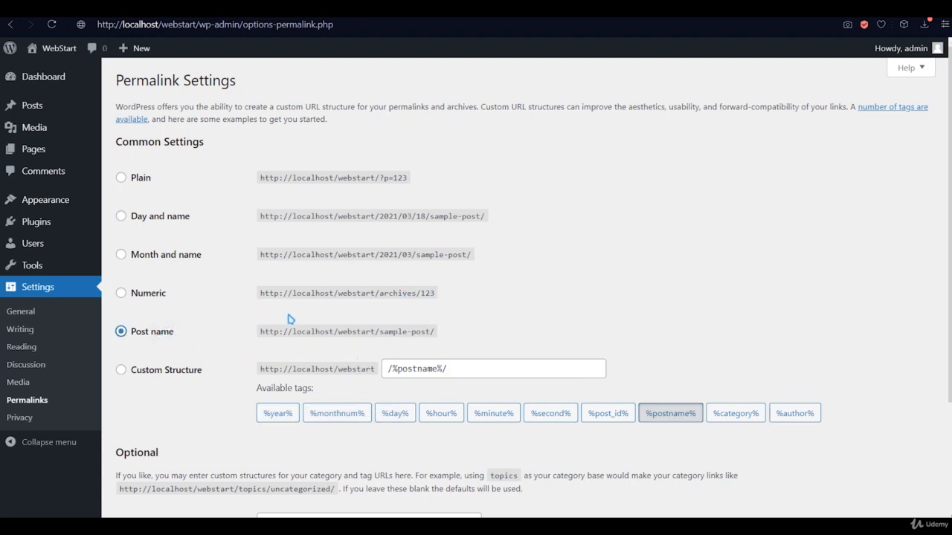
scroll(439, 310, down, 1)
scroll(440, 306, down, 3)
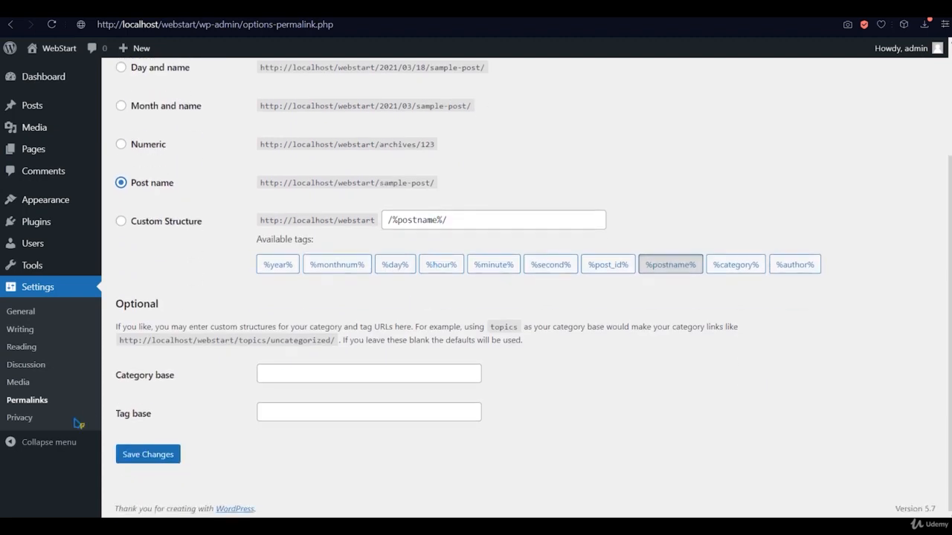
click(147, 454)
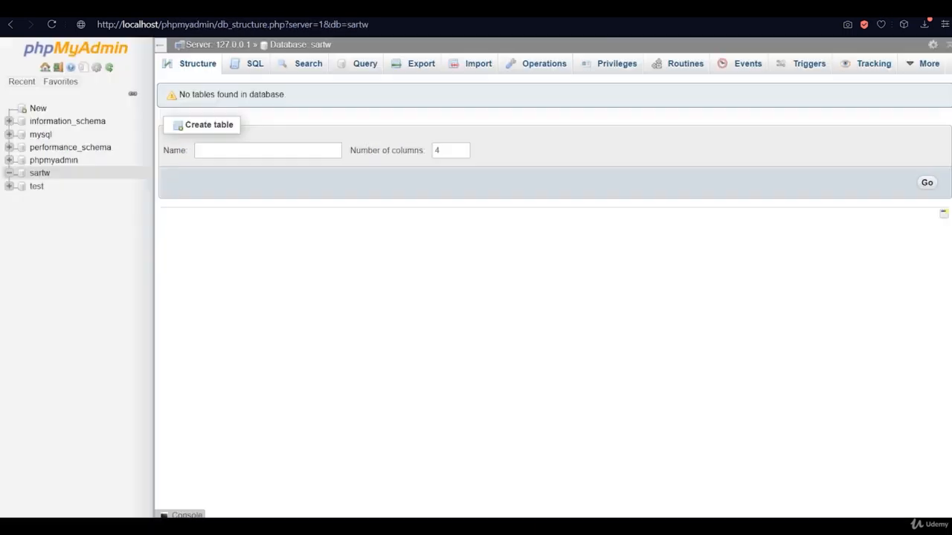
- Reload phpMyAdmin to show sartw's new WordPress tables, then visit the WebStart front page
click(9, 173)
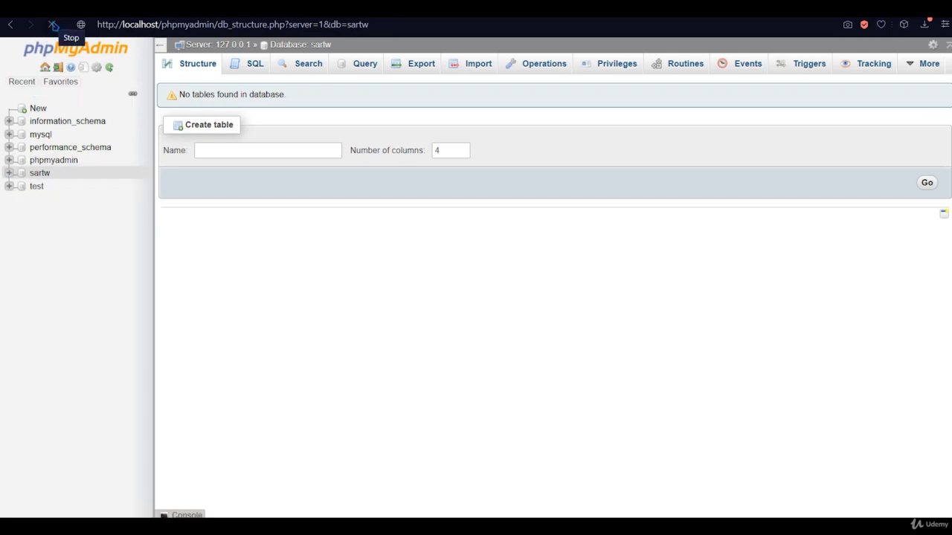
click(54, 25)
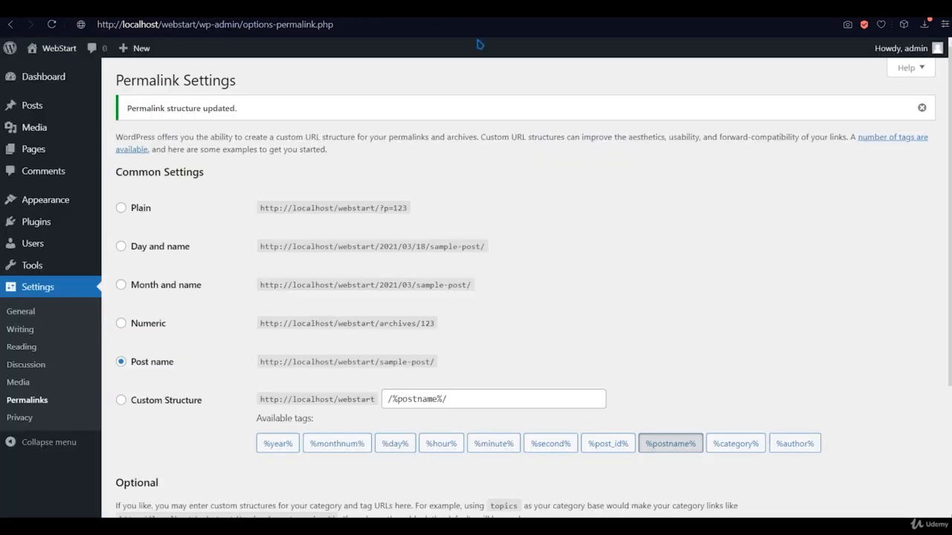
click(54, 48)
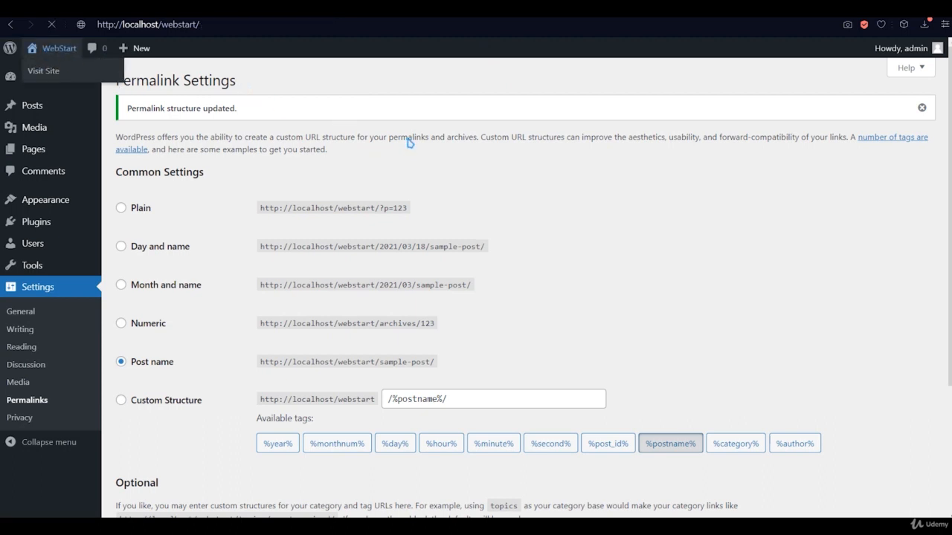